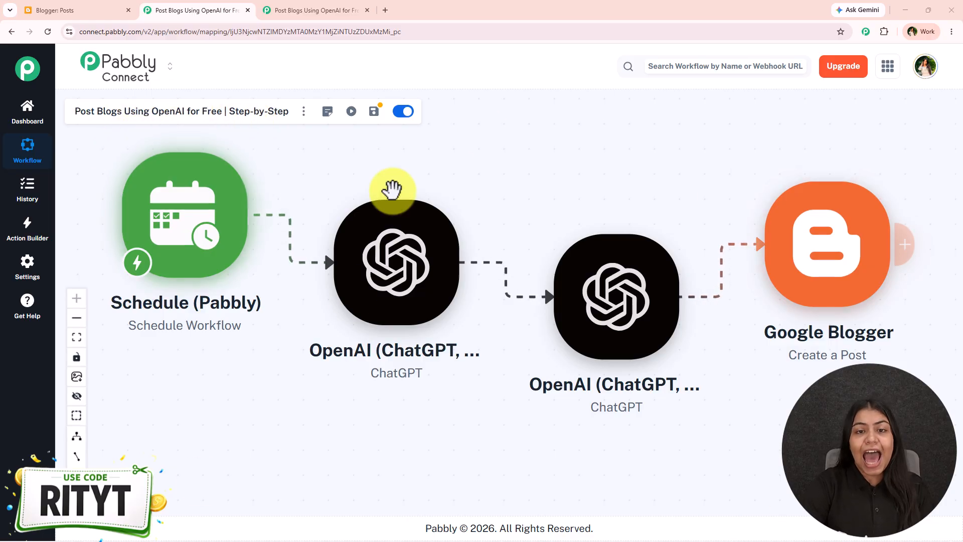
View the blank blog-posting workflow, open pabbly.com/connect in a new browser tab and dismiss the lifetime deal popup
left_click(354, 10)
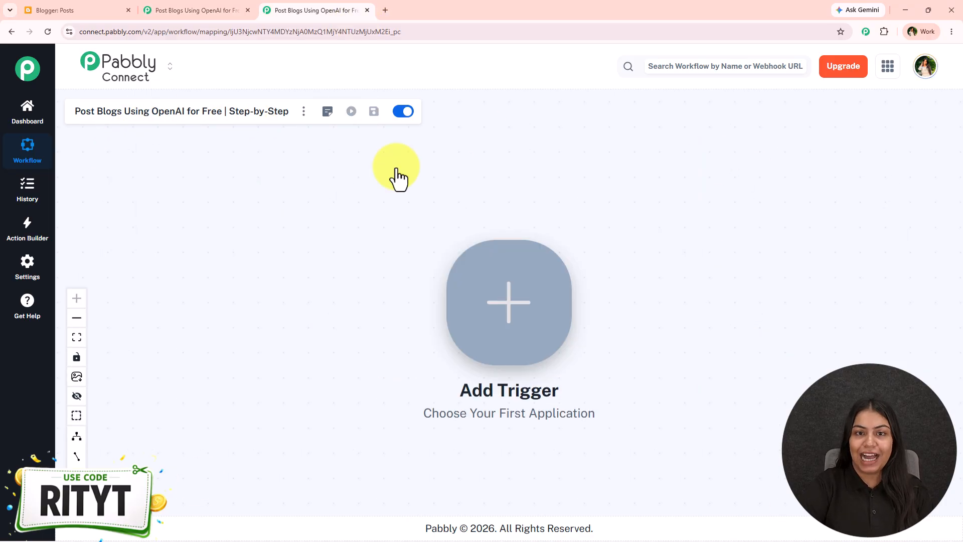
left_click(387, 10)
type("p")
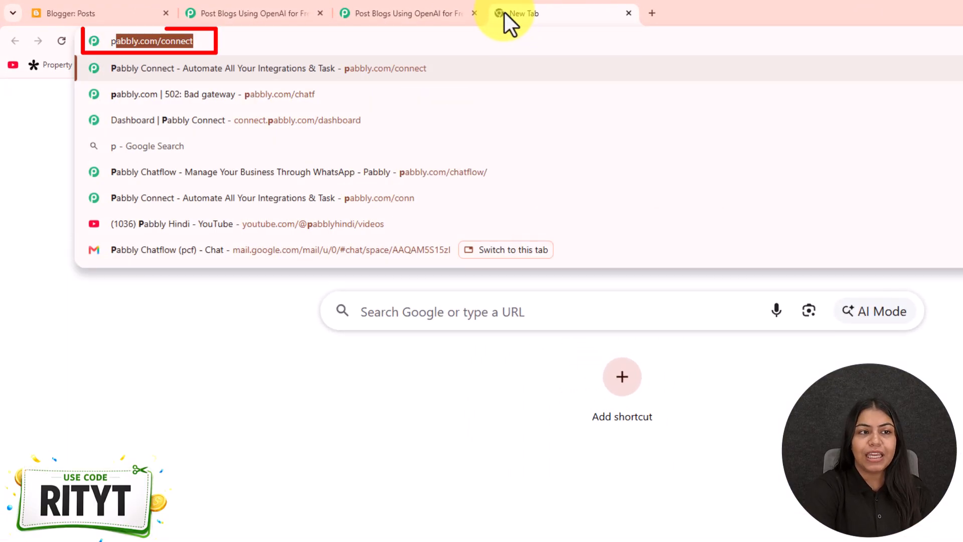
key("Return")
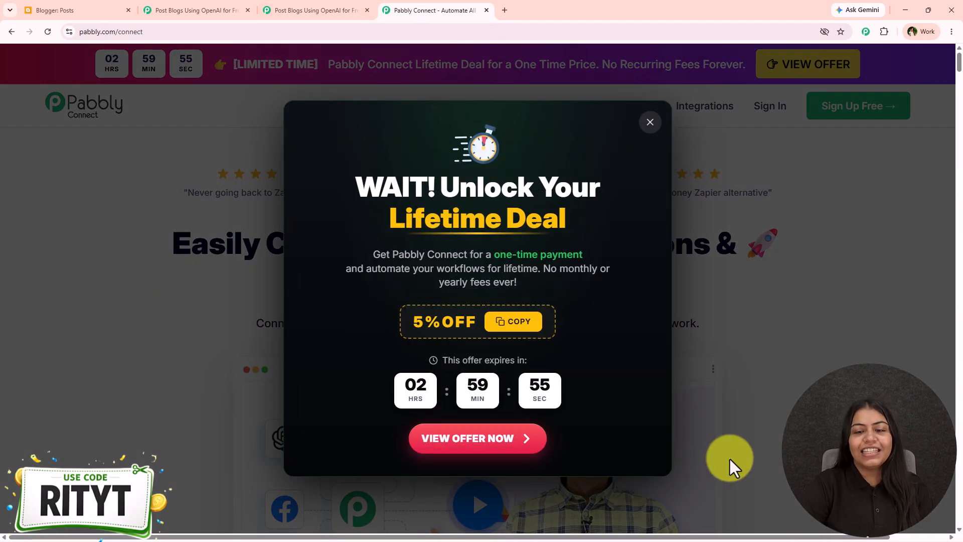
left_click(729, 466)
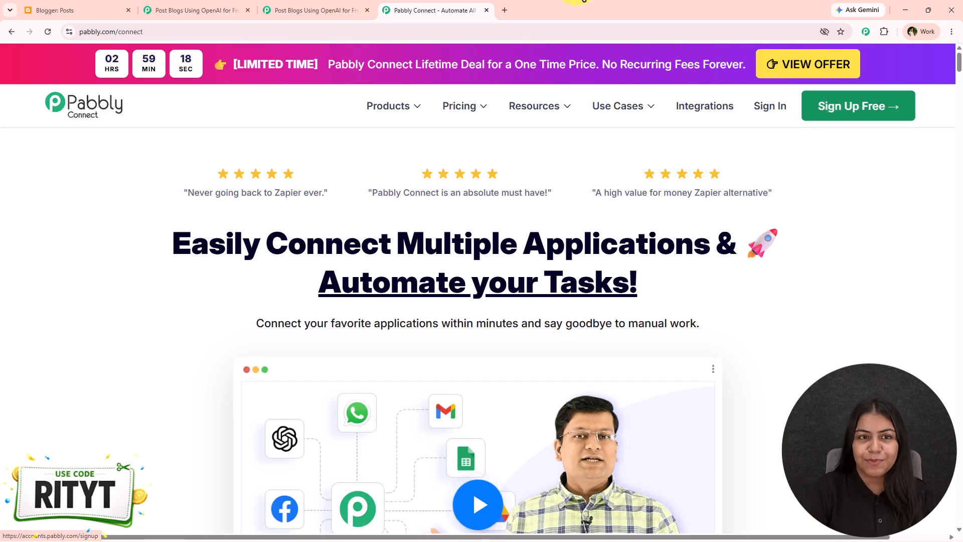
Return to the blank workflow and set its trigger to Schedule (Pabbly) with the event Schedule Workflow
left_click(357, 9)
left_click_drag(678, 259, 682, 237)
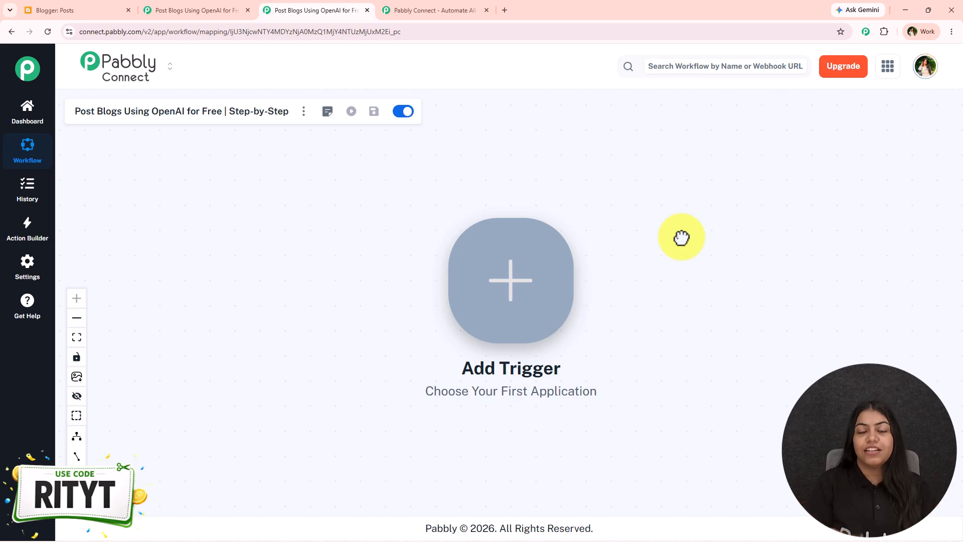
left_click_drag(681, 236, 389, 187)
left_click(215, 247)
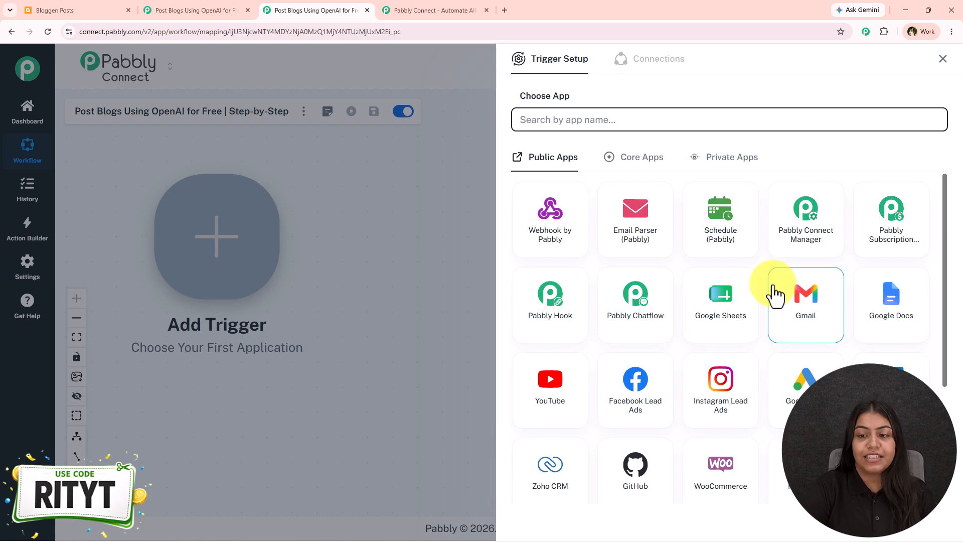
left_click(730, 235)
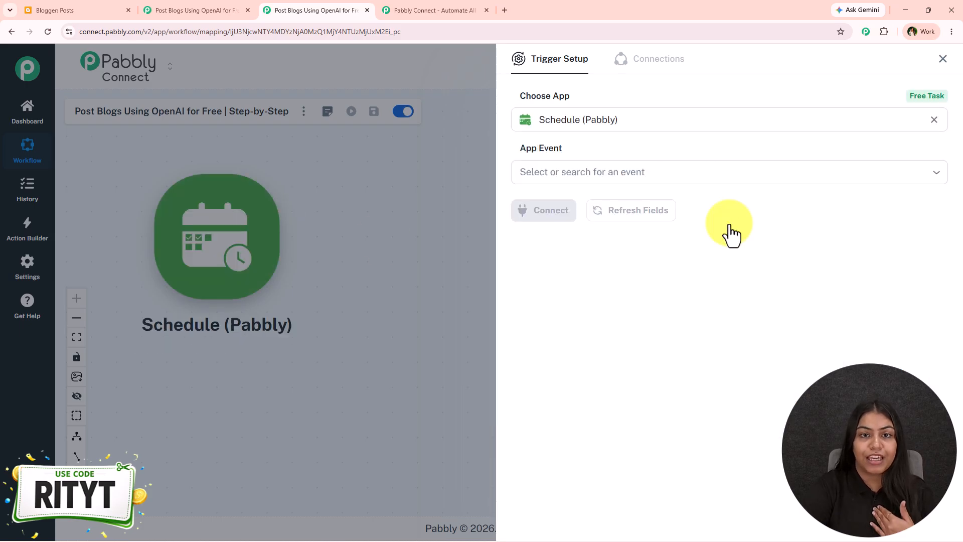
left_click(577, 172)
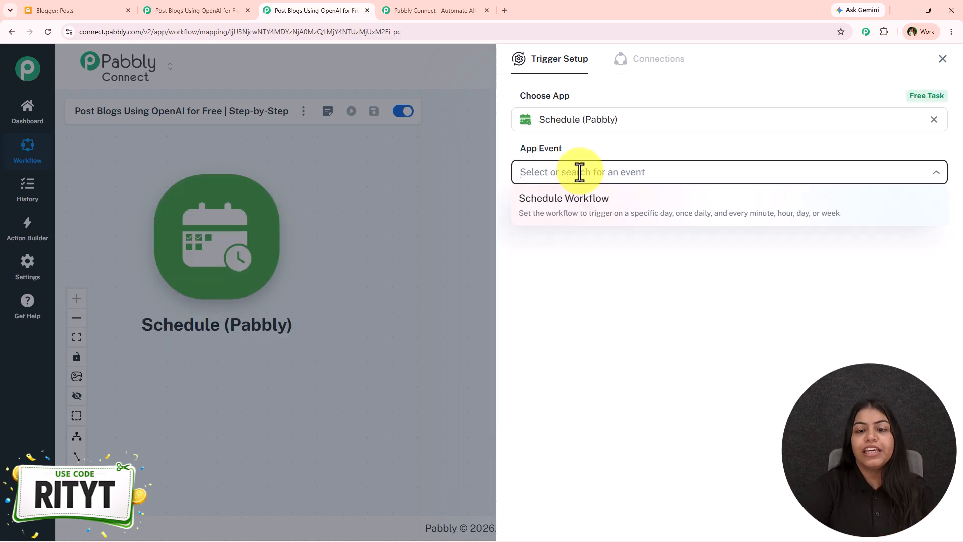
left_click(580, 217)
left_click(553, 213)
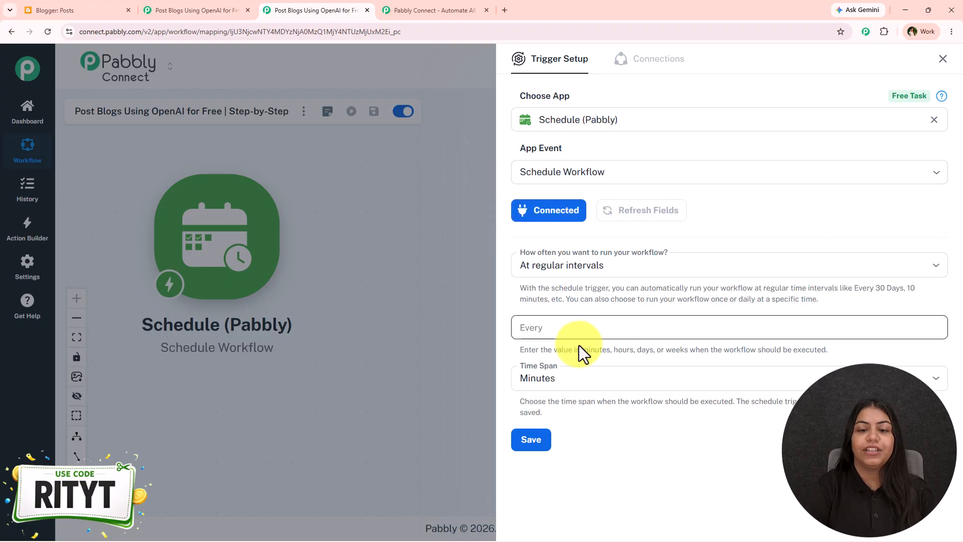
Check the Blogger posts list, return to the trigger setup and set the workflow to run every day
left_click(95, 10)
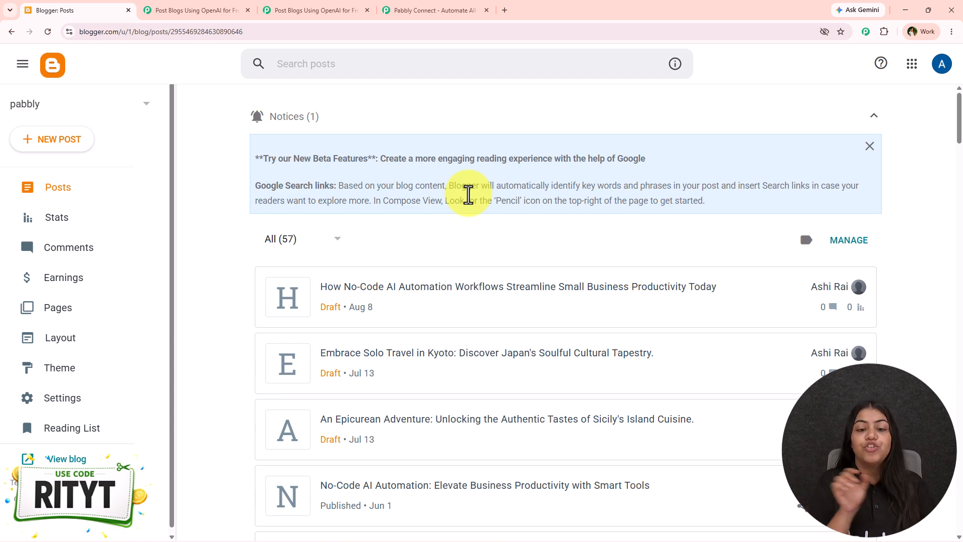
left_click(294, 10)
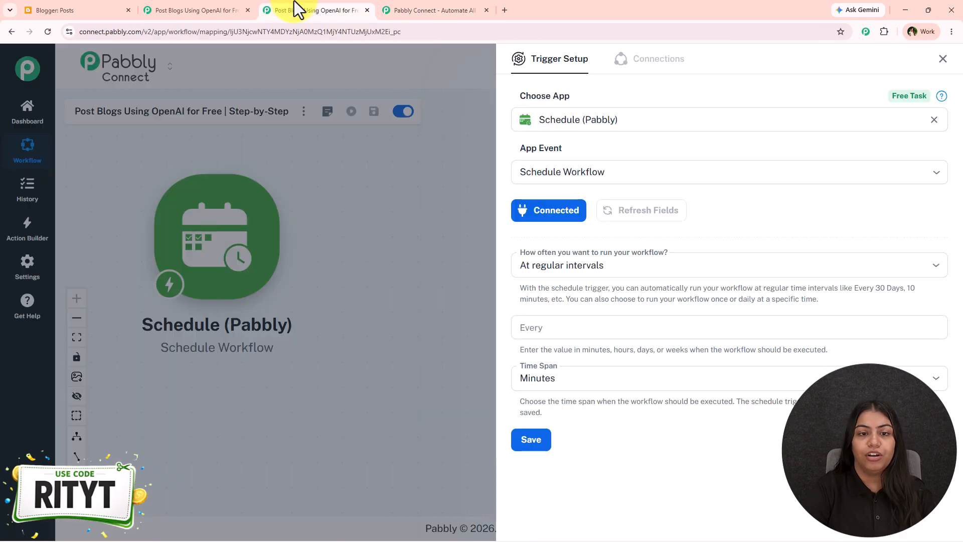
left_click(561, 266)
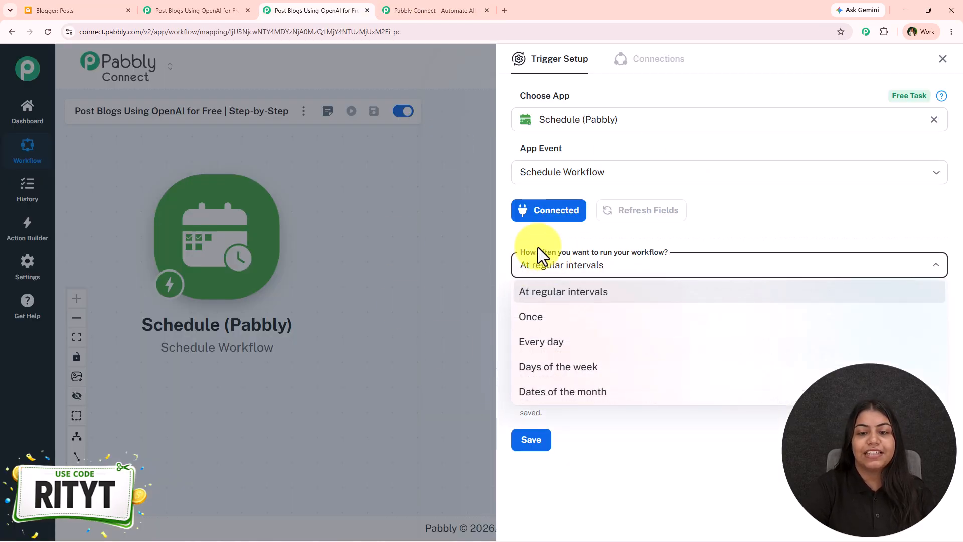
left_click(658, 343)
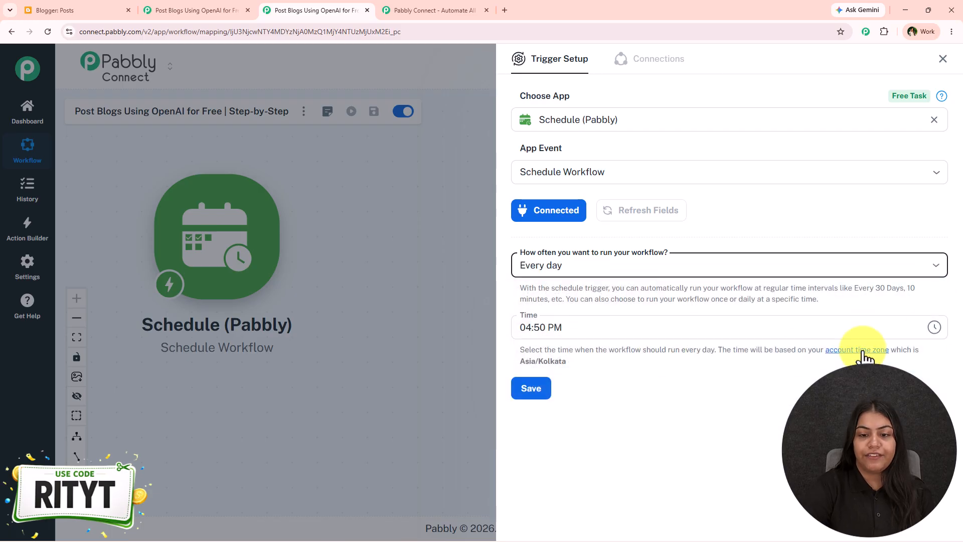
Set the daily run time to 12:00 PM, save the schedule and close the trigger setup
left_click(512, 334)
scroll(531, 386, "up", 2)
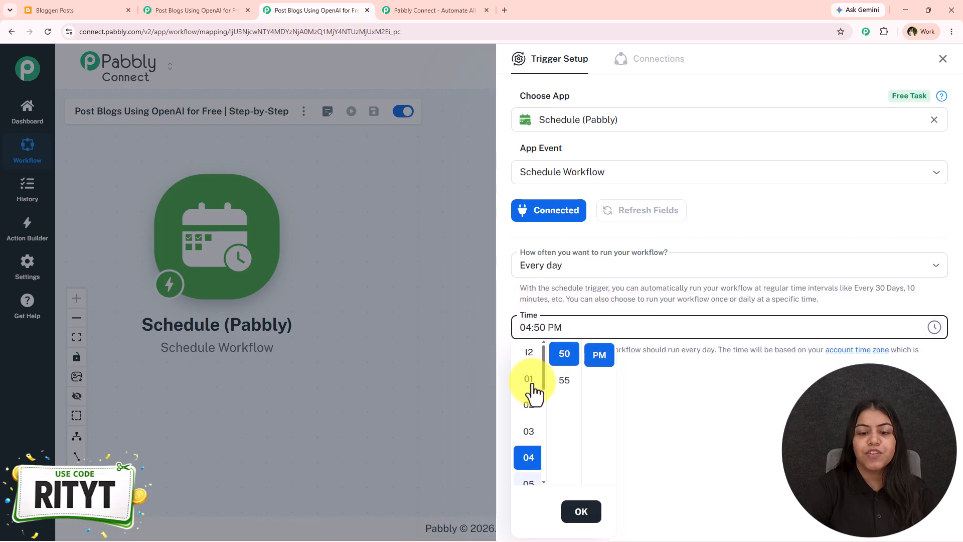
left_click(529, 357)
scroll(555, 372, "up", 5)
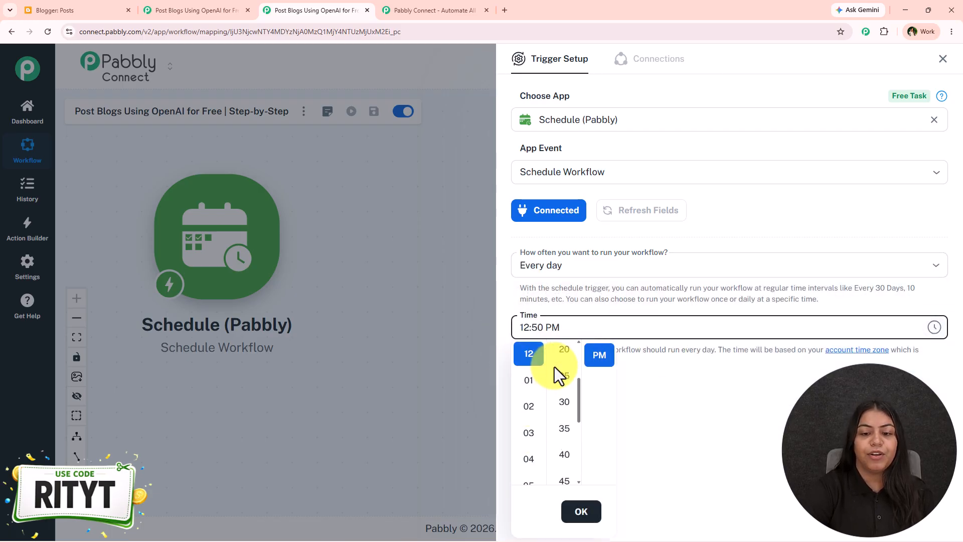
left_click(564, 356)
left_click(581, 511)
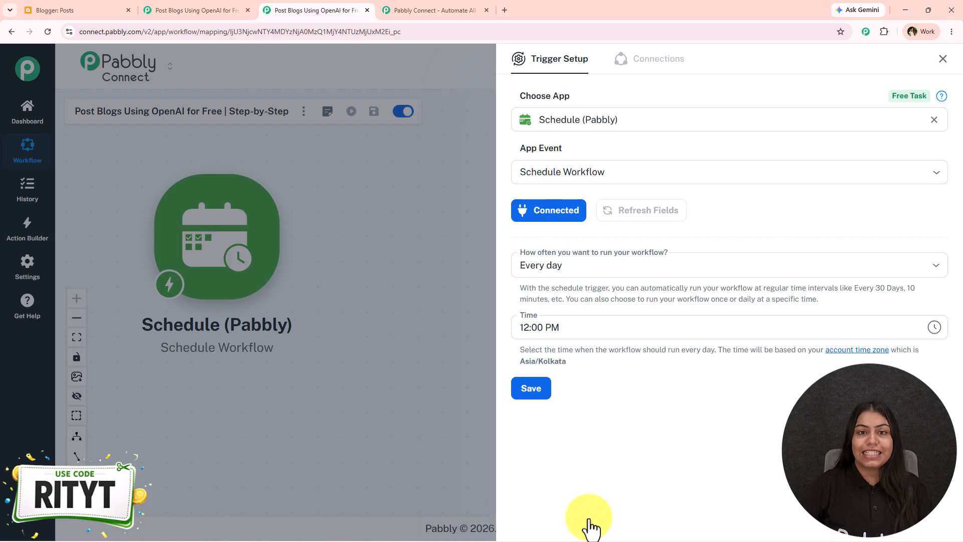
left_click(535, 391)
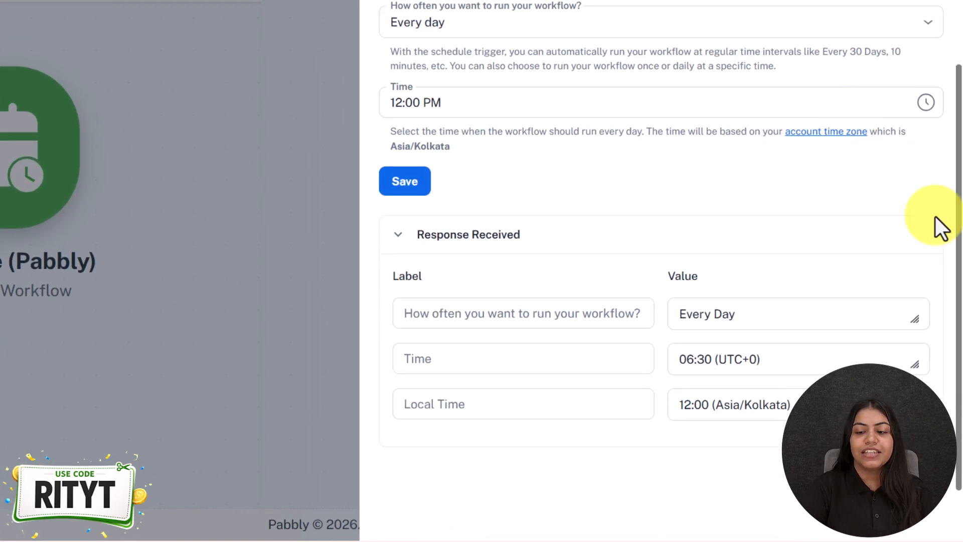
left_click(940, 70)
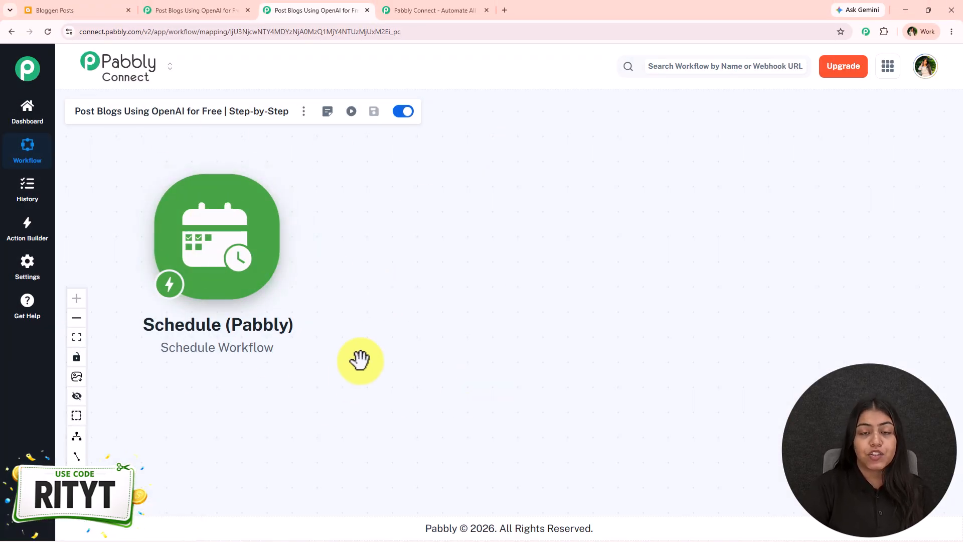
Add an action after the Schedule trigger and choose OpenAI (ChatGPT, DALL-E, Whisper) as its app
mouse_move(265, 228)
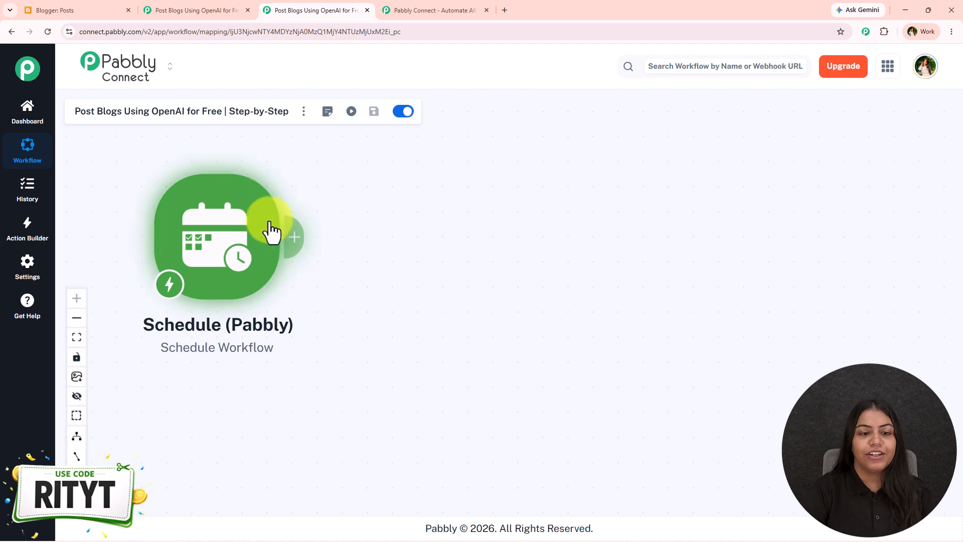
left_click(293, 235)
type("Ope")
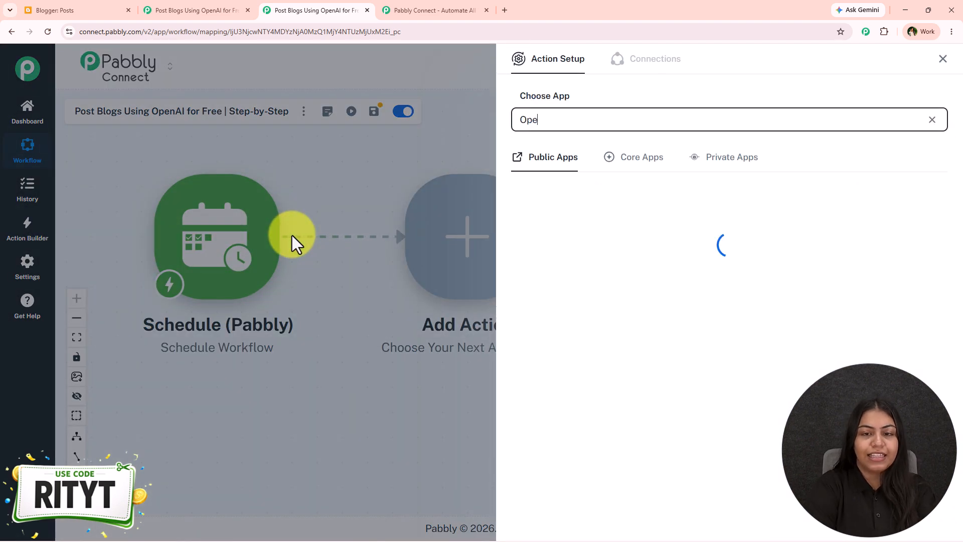
type("nAI")
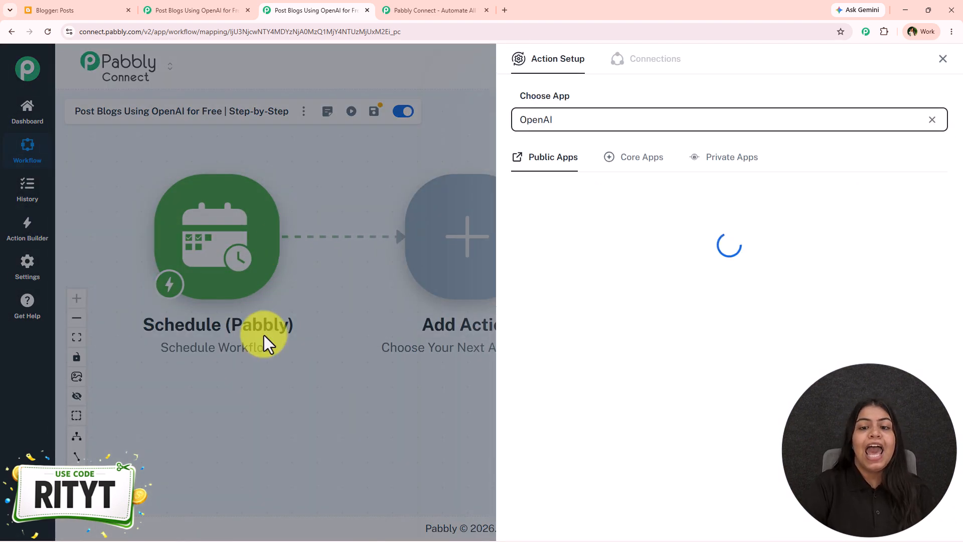
left_click_drag(550, 206, 726, 216)
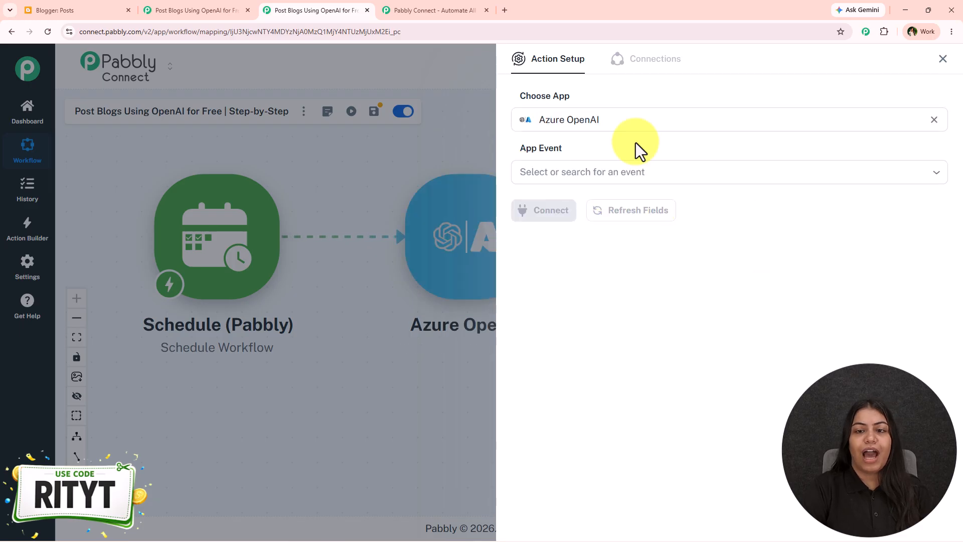
left_click(558, 125)
type("OpenAI")
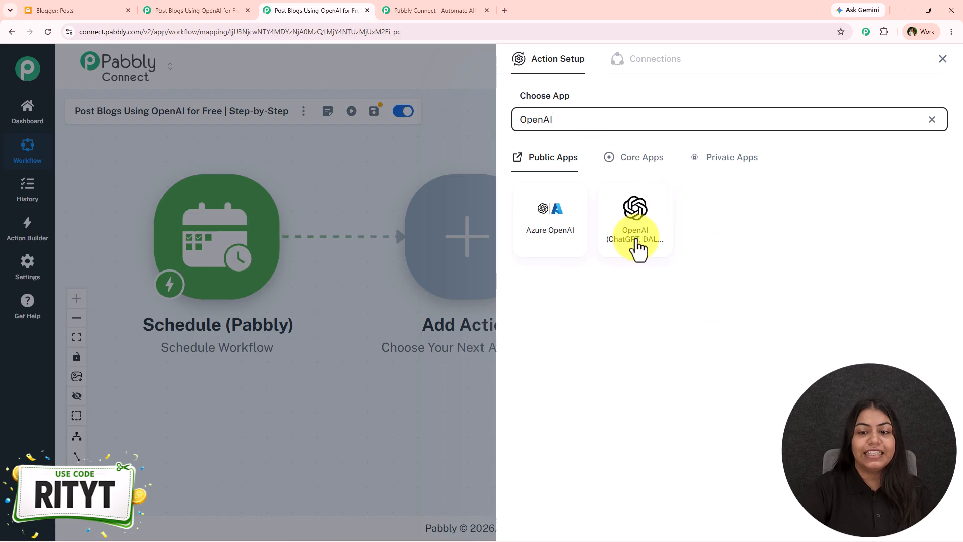
left_click(634, 206)
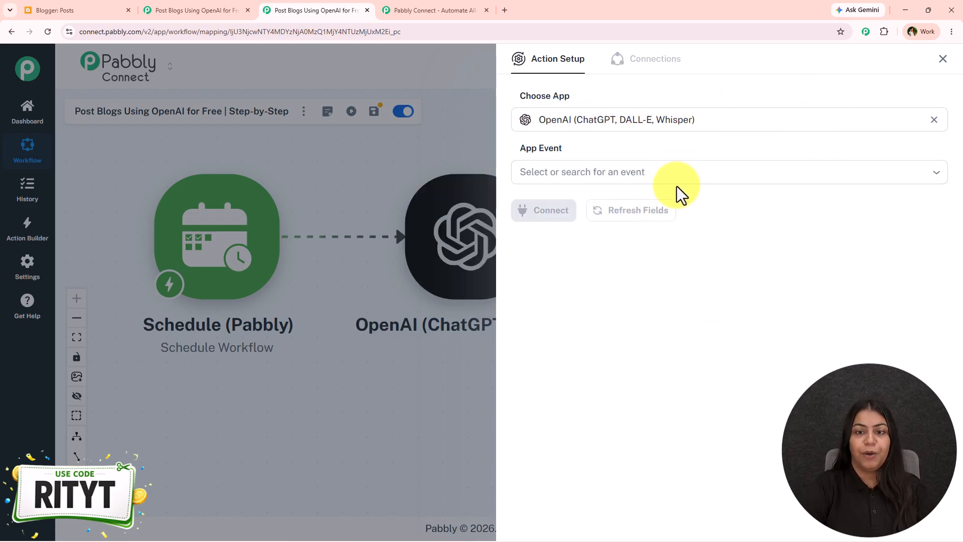
Set the OpenAI action's app event to ChatGPT
left_click(670, 175)
scroll(620, 331, "down", 3)
scroll(621, 328, "down", 2)
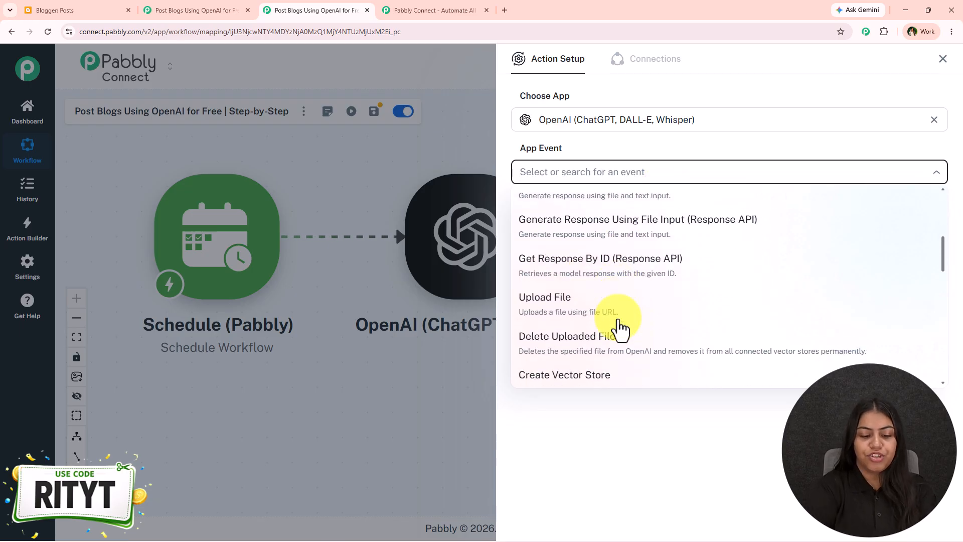
type("Chatgpt")
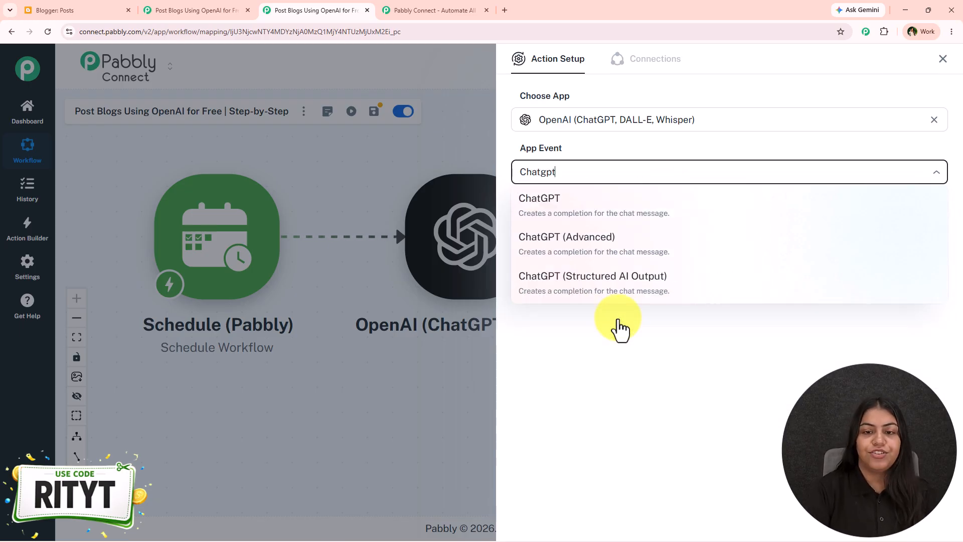
left_click(567, 200)
Start a new OpenAI connection, create a secret key in the Default project on the OpenAI API keys page and copy it
left_click(539, 221)
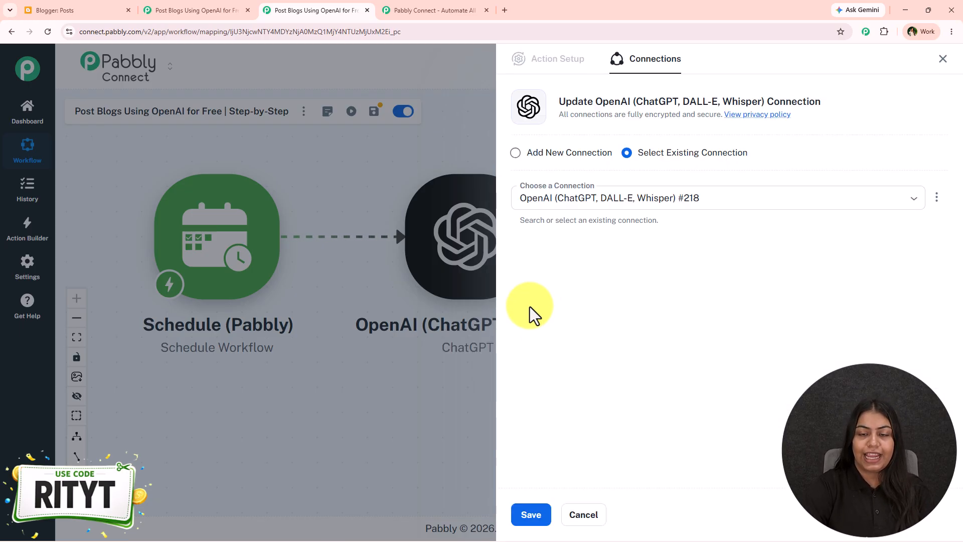
left_click(547, 154)
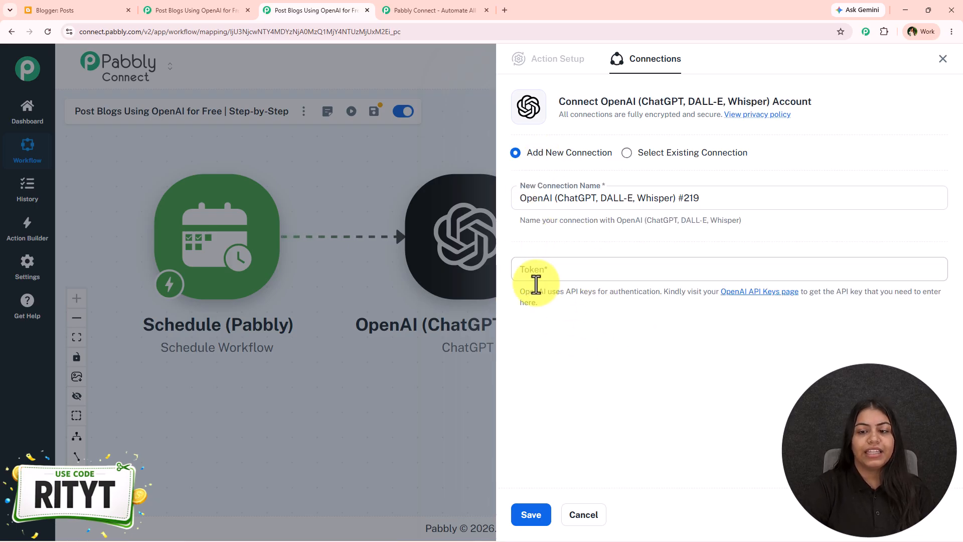
left_click(777, 293)
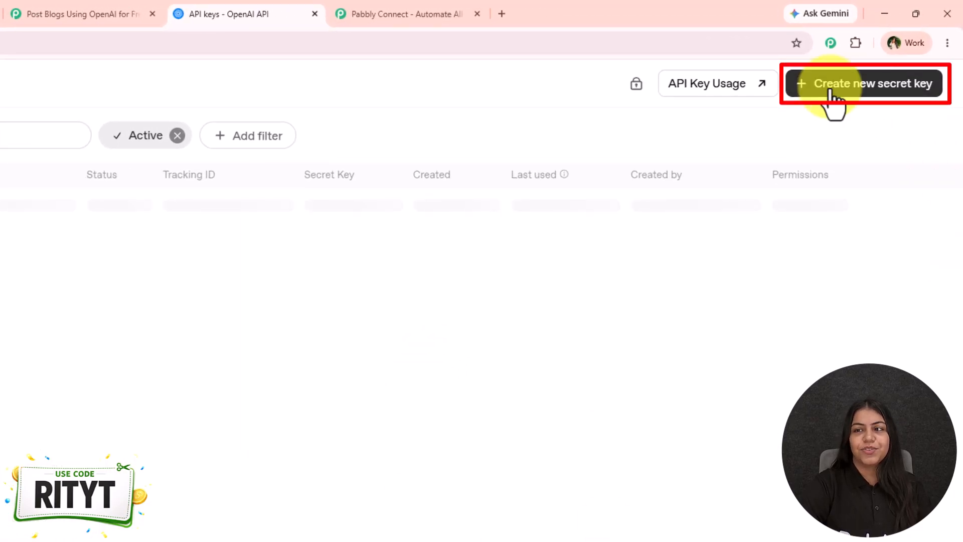
left_click(830, 95)
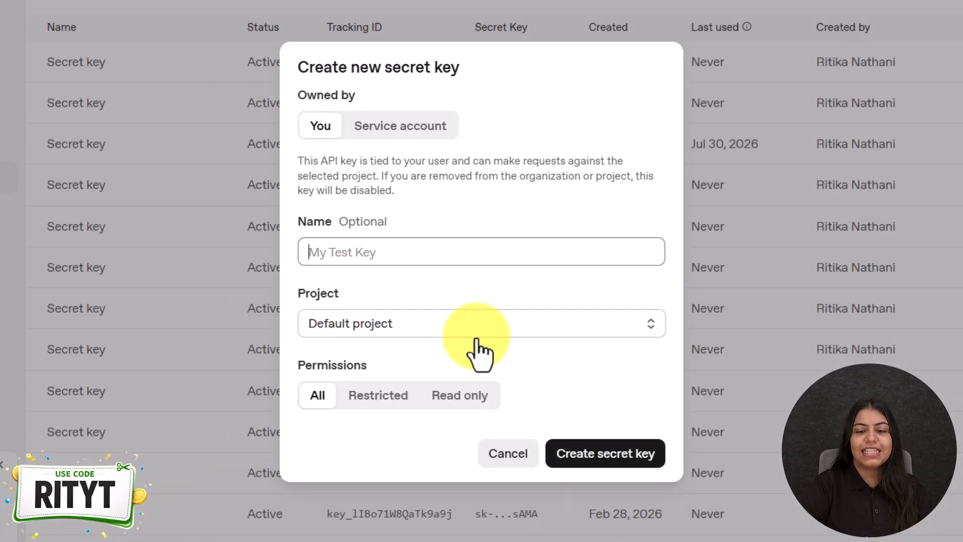
left_click(615, 463)
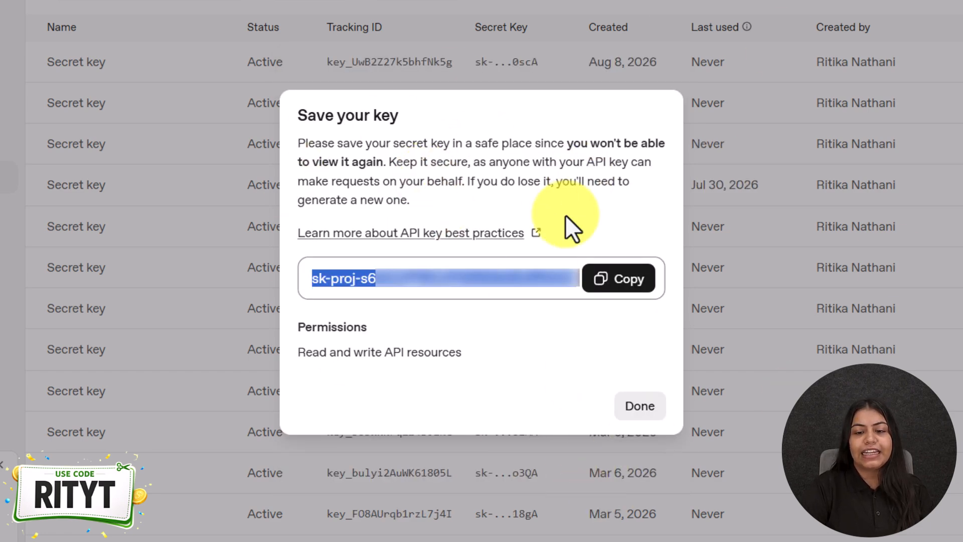
left_click(618, 279)
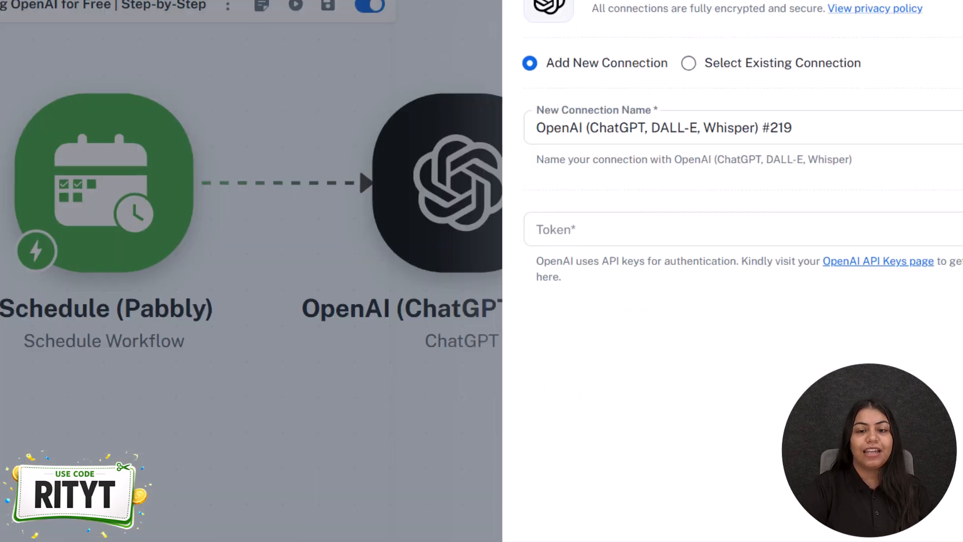
Enter an OpenAI API key as the new connection's token and try to save the connection
left_click(630, 247)
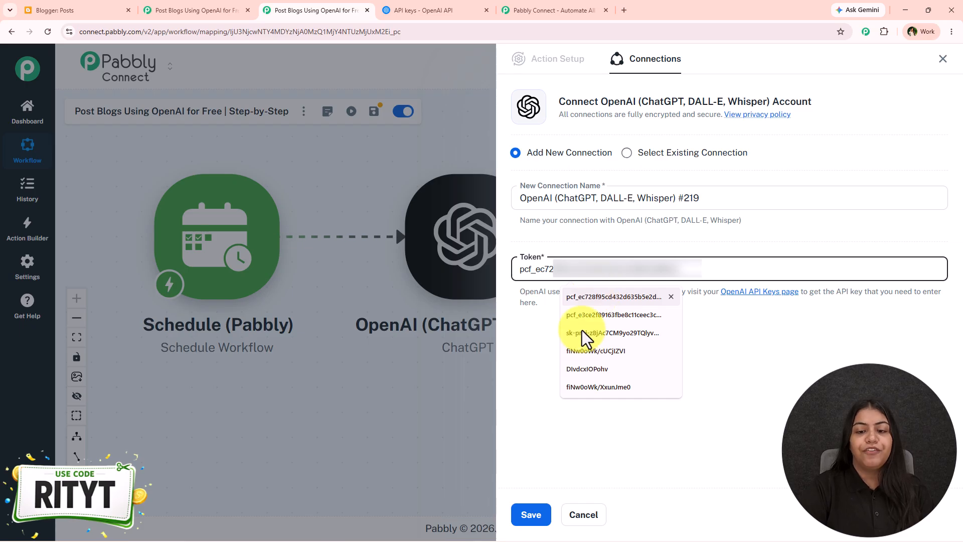
left_click(641, 307)
left_click(567, 270)
left_click(577, 335)
left_click(523, 515)
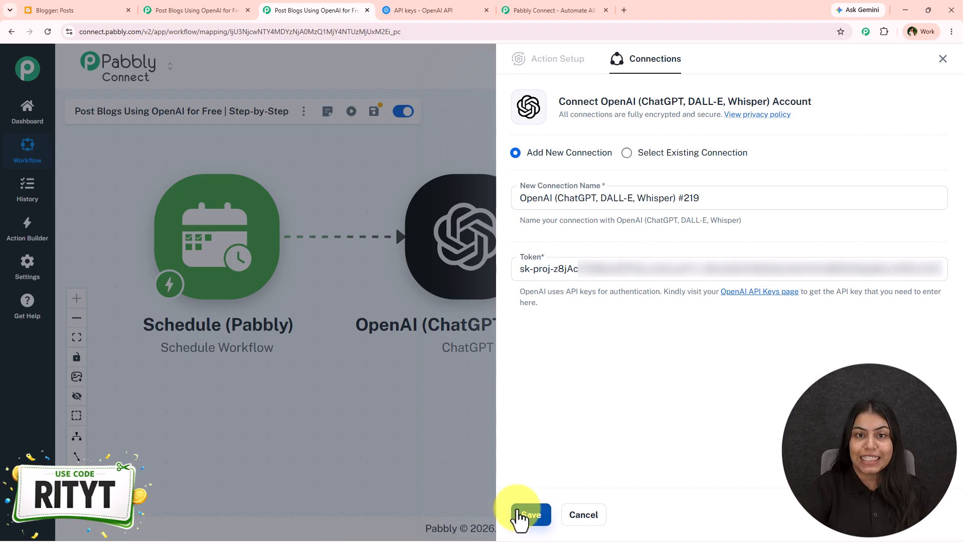
Switch the ChatGPT action to an existing OpenAI connection and save it
left_click(627, 153)
left_click(535, 515)
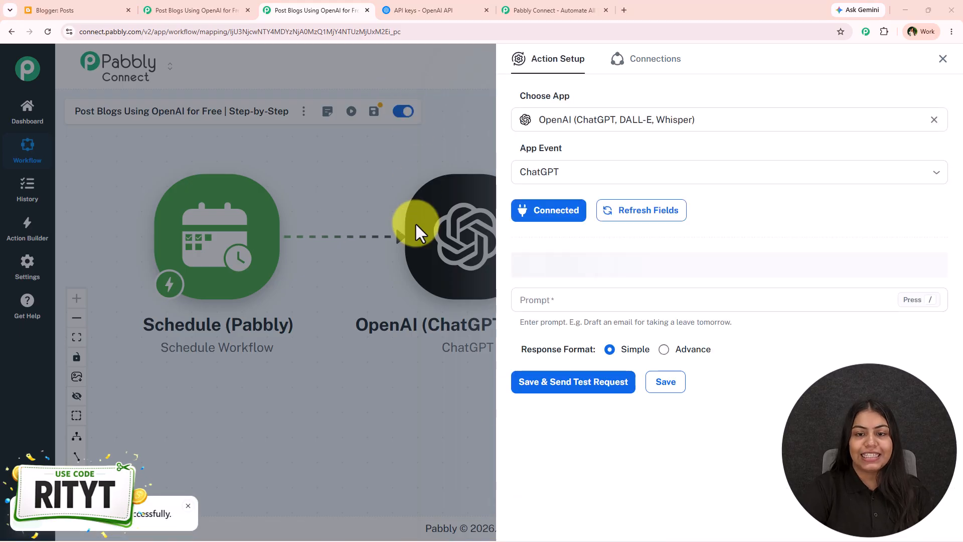
Set the ChatGPT action's AI model to gpt-5
left_click(573, 265)
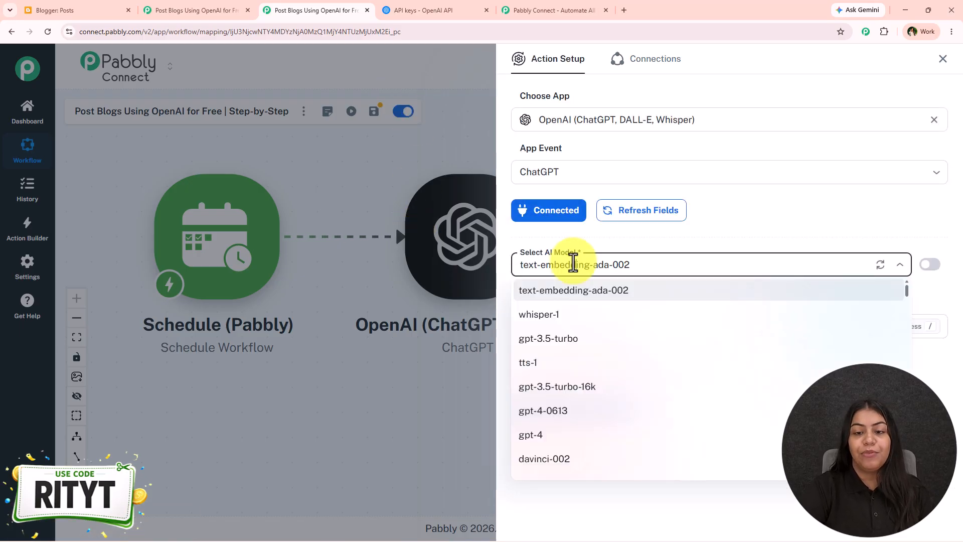
left_click(573, 264)
type("5")
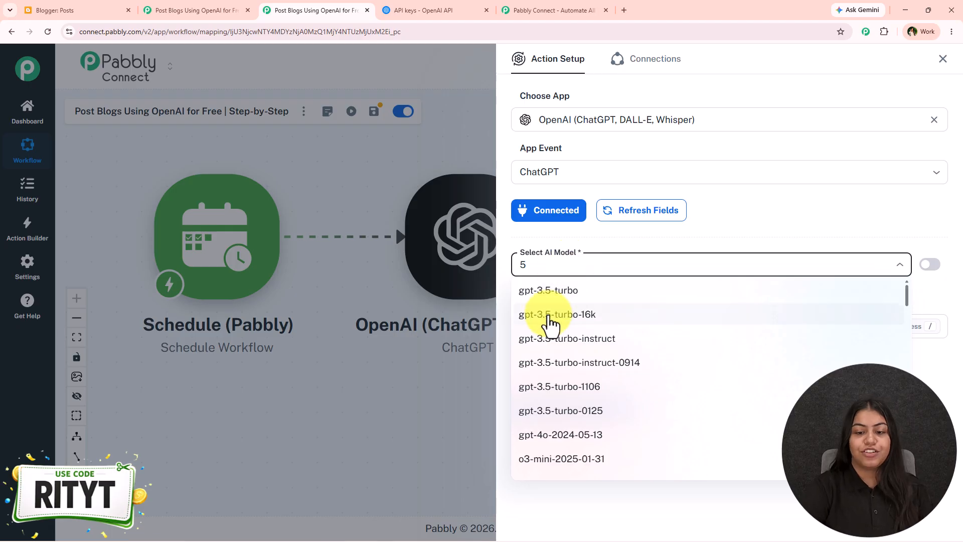
scroll(557, 346, "down", 5)
scroll(557, 346, "down", 8)
scroll(555, 351, "up", 3)
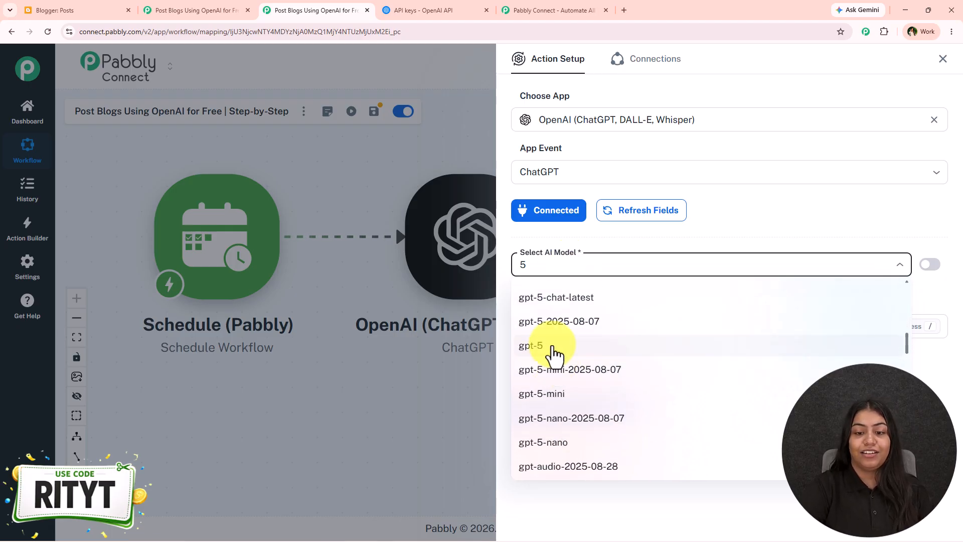
left_click(554, 347)
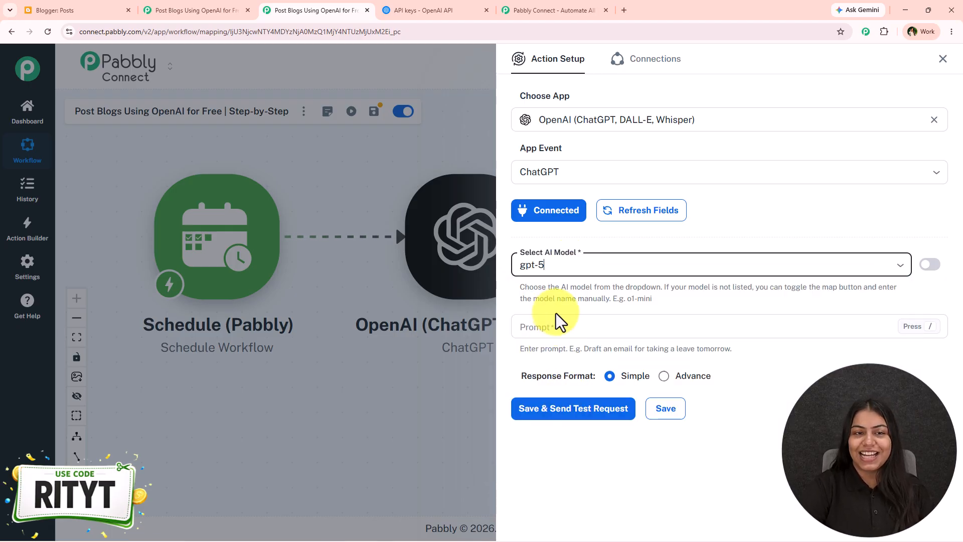
Copy the blog-title prompt from the first ChatGPT action of the finished workflow into this ChatGPT action's prompt
left_click(193, 11)
left_click(383, 264)
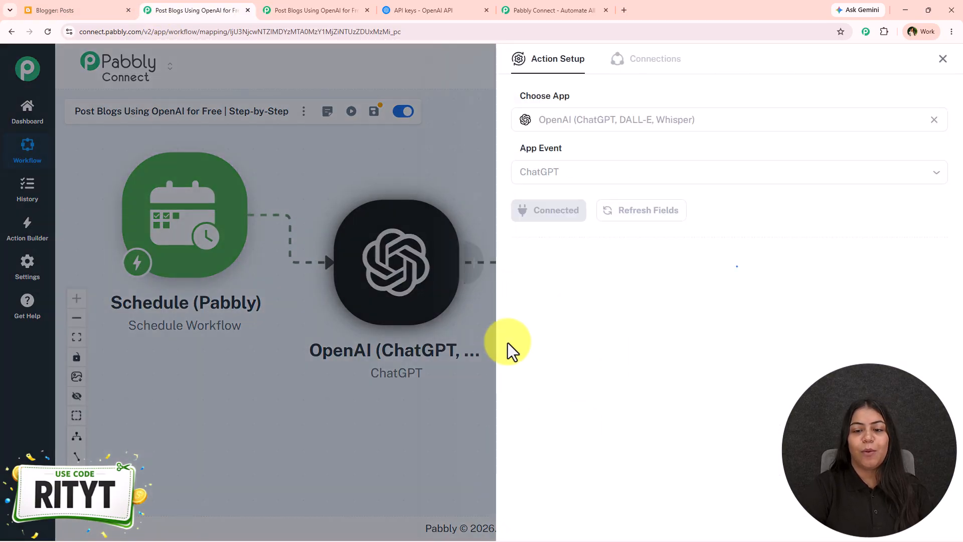
key("ctrl+a")
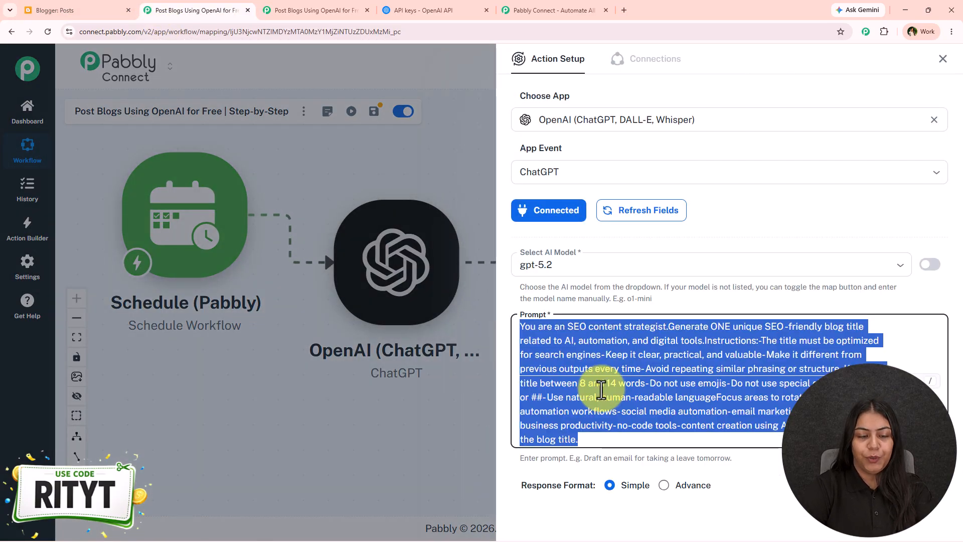
left_click(311, 10)
left_click(552, 327)
key("ctrl+v")
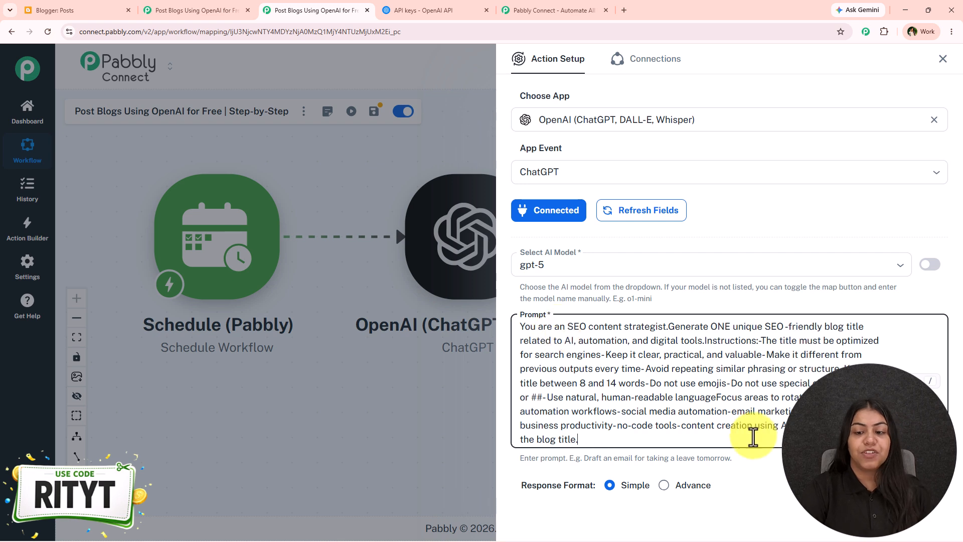
Save the ChatGPT action with a test request, check the blog title in the response and close the setup
scroll(747, 437, "down", 2)
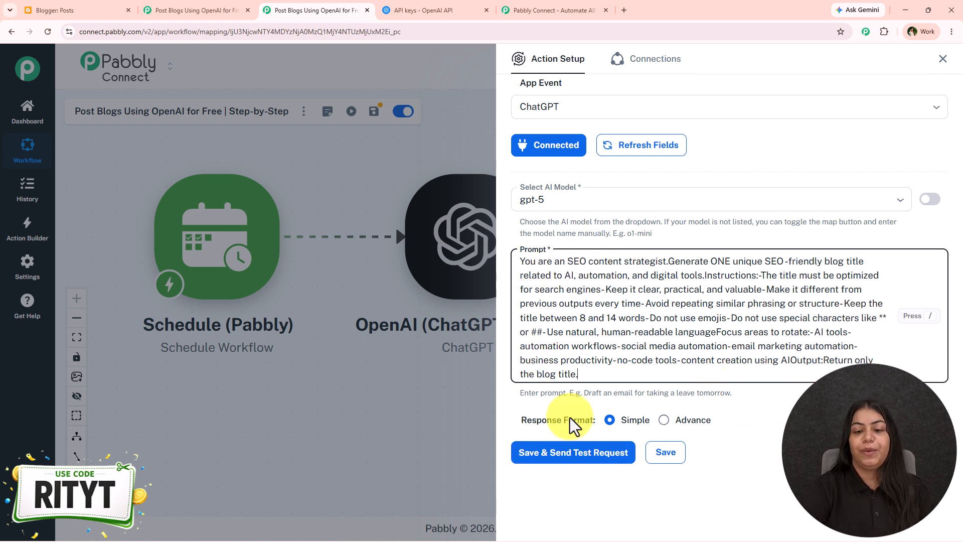
left_click(578, 453)
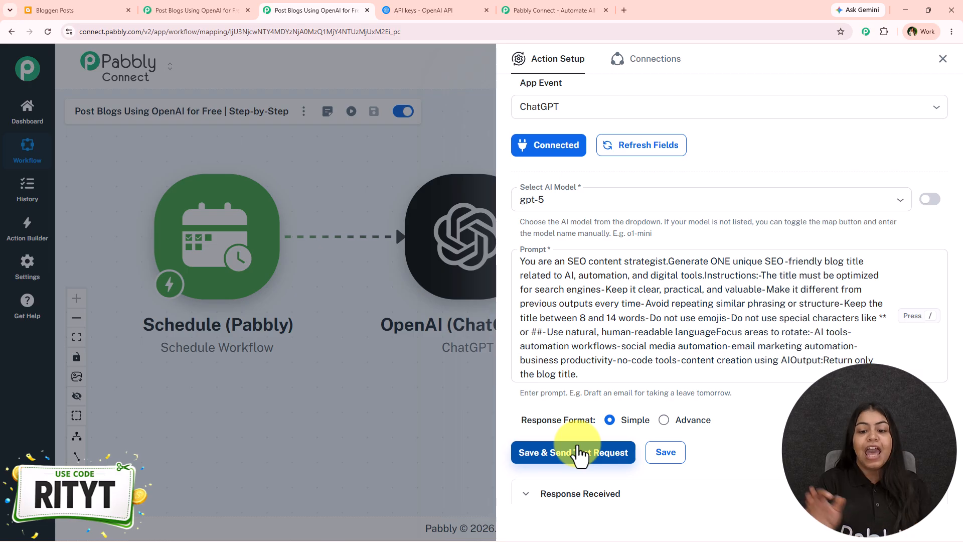
scroll(594, 394, "up", 1)
scroll(609, 436, "down", 8)
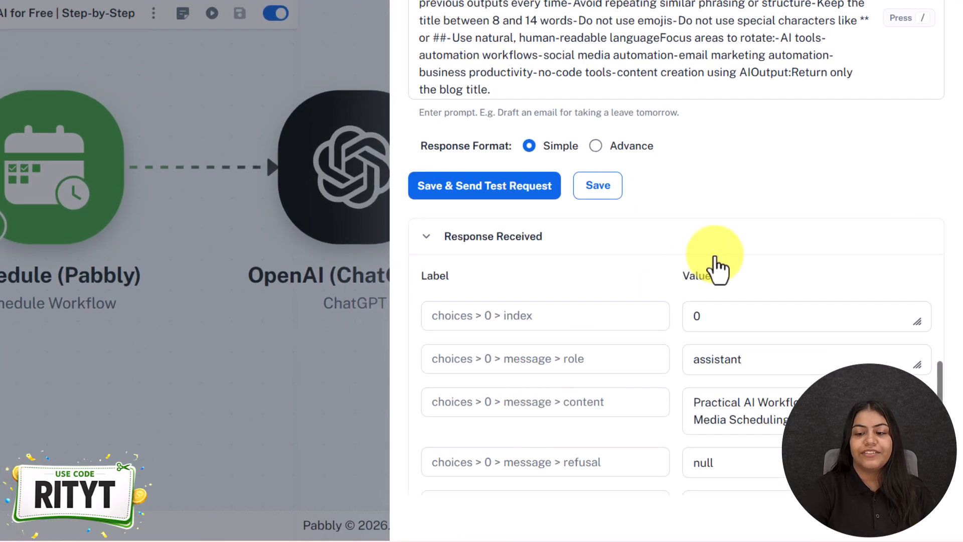
scroll(761, 319, "down", 3)
left_click_drag(881, 257, 683, 239)
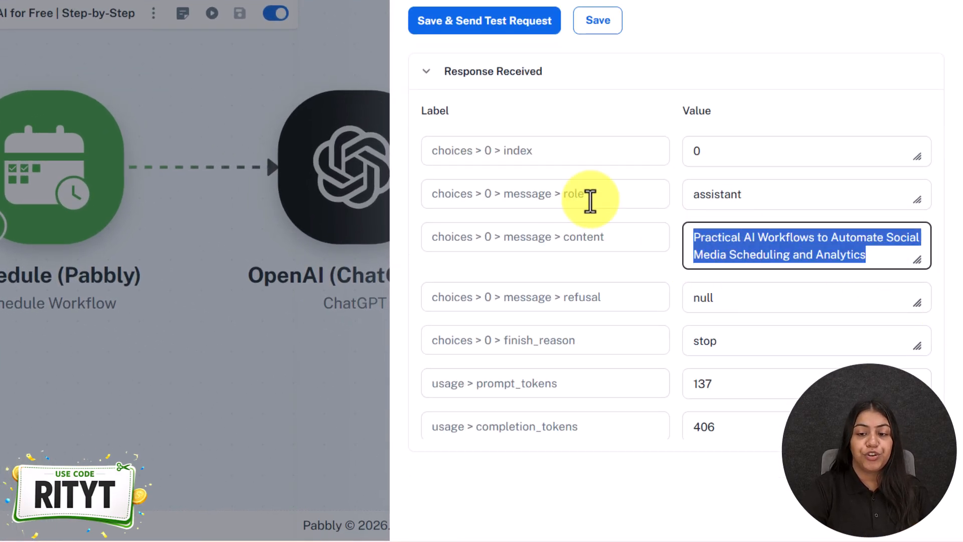
scroll(687, 258, "up", 1)
scroll(687, 257, "up", 10)
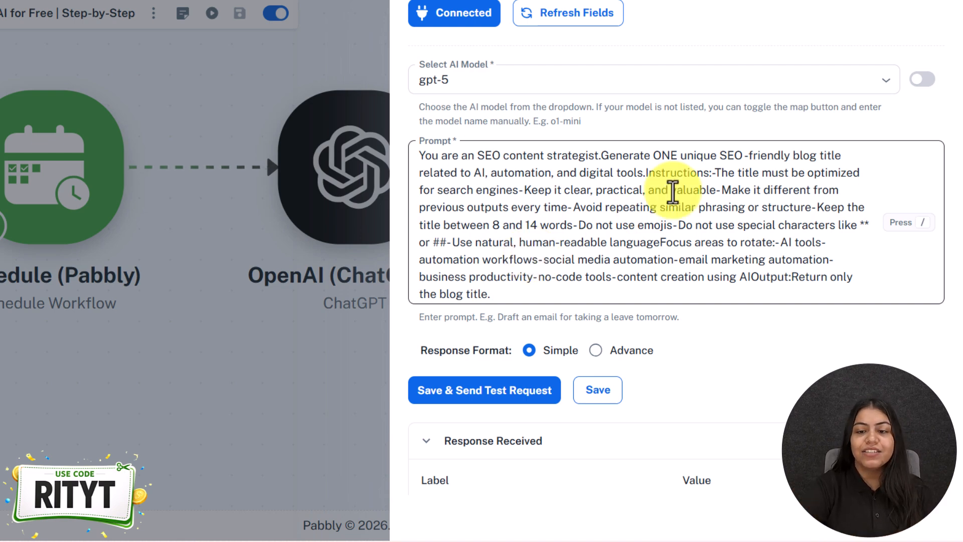
scroll(585, 254, "down", 10)
triple_click(803, 307)
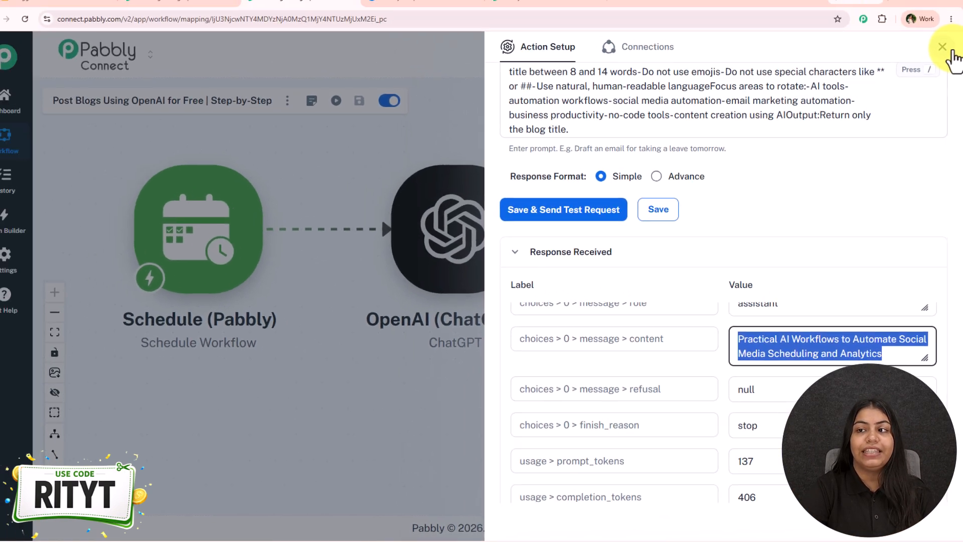
left_click(940, 42)
Duplicate the ChatGPT action so a second one follows it in the workflow
left_click_drag(638, 296, 395, 296)
mouse_move(254, 211)
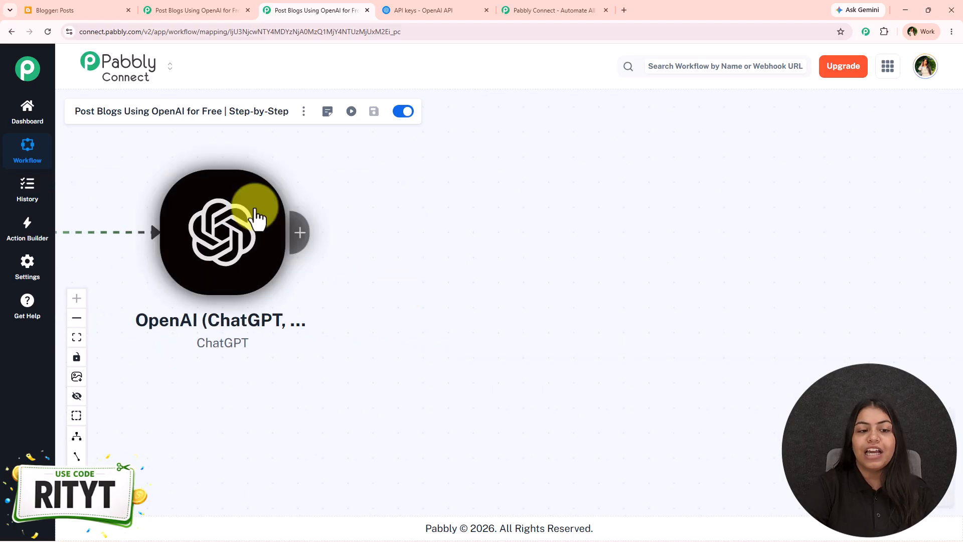
right_click(201, 226)
left_click(242, 318)
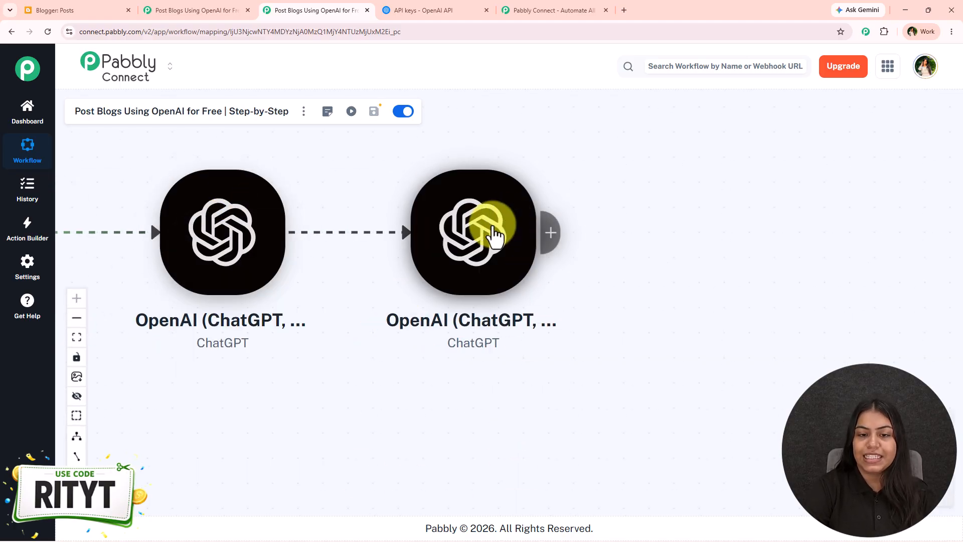
Open the duplicated ChatGPT action and clear its prompt
left_click(491, 232)
scroll(676, 331, "down", 2)
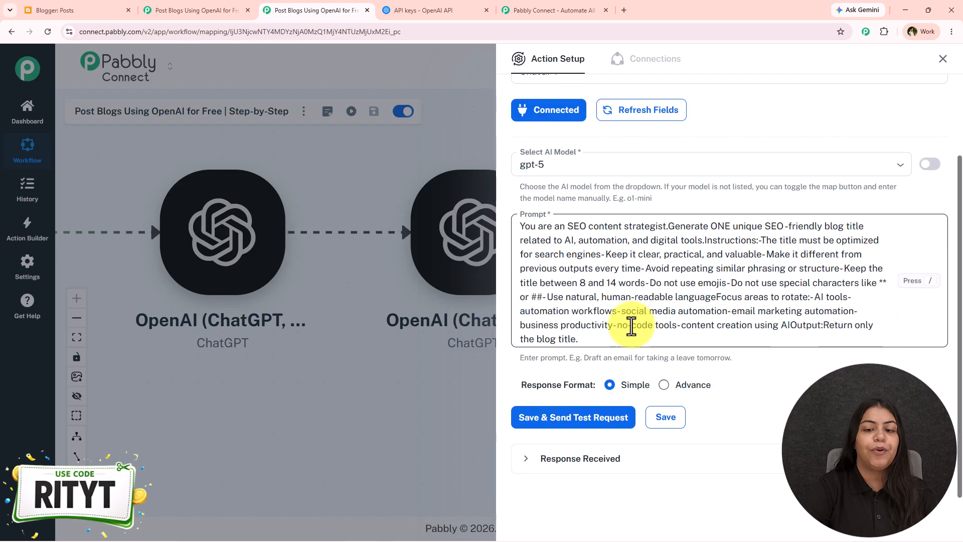
key("ctrl+a")
key("BackSpace")
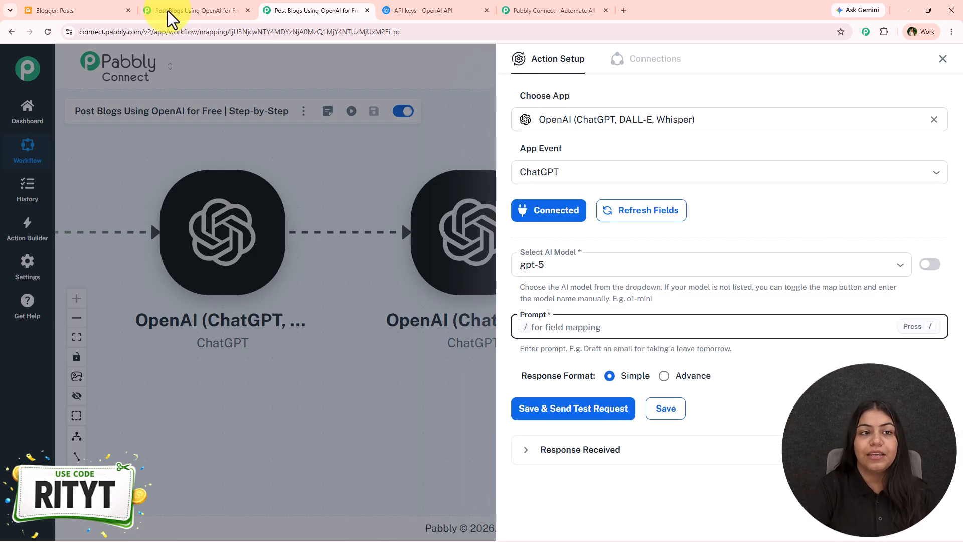
Copy the SEO blog-writer prompt from the finished workflow's second ChatGPT action into the duplicated action's empty prompt
left_click(146, 9)
left_click(943, 59)
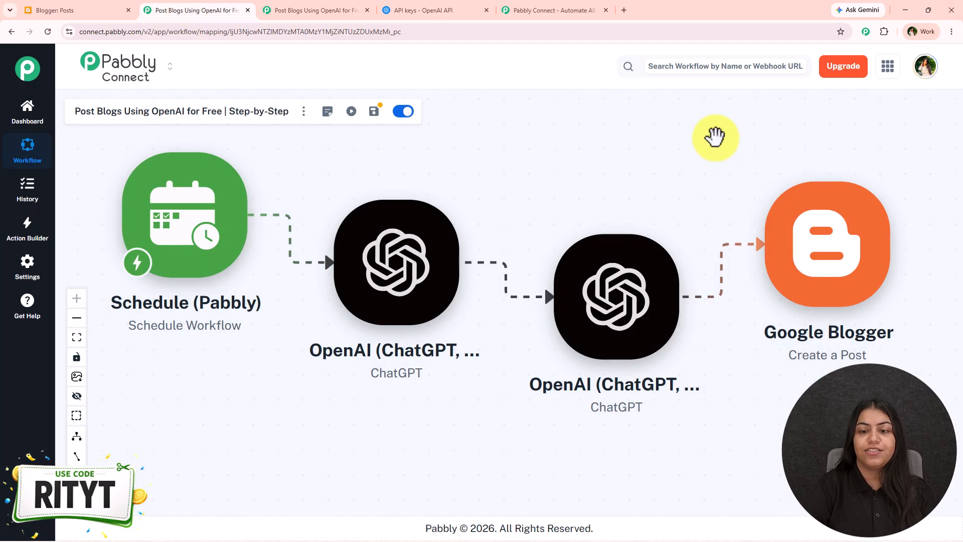
left_click(637, 265)
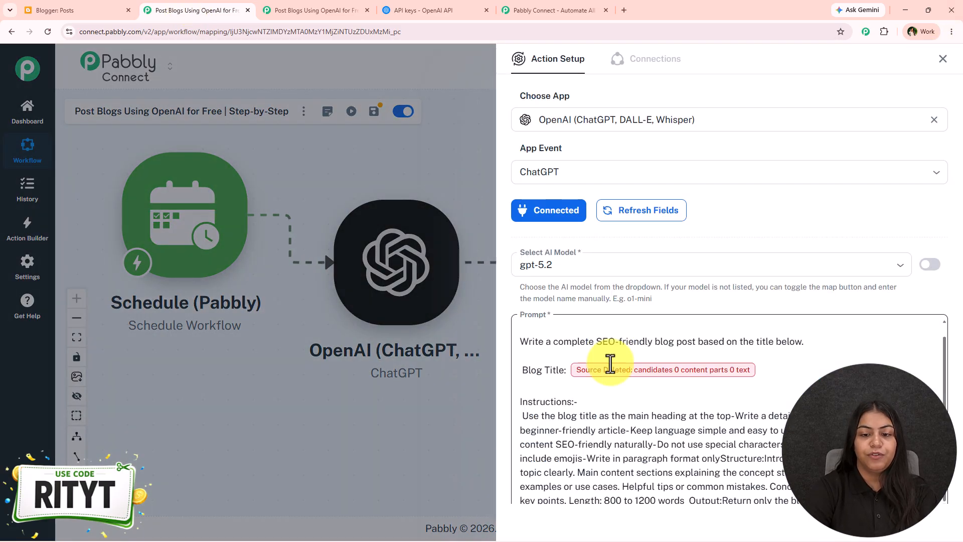
left_click(548, 366)
key("ctrl+a")
left_click(341, 9)
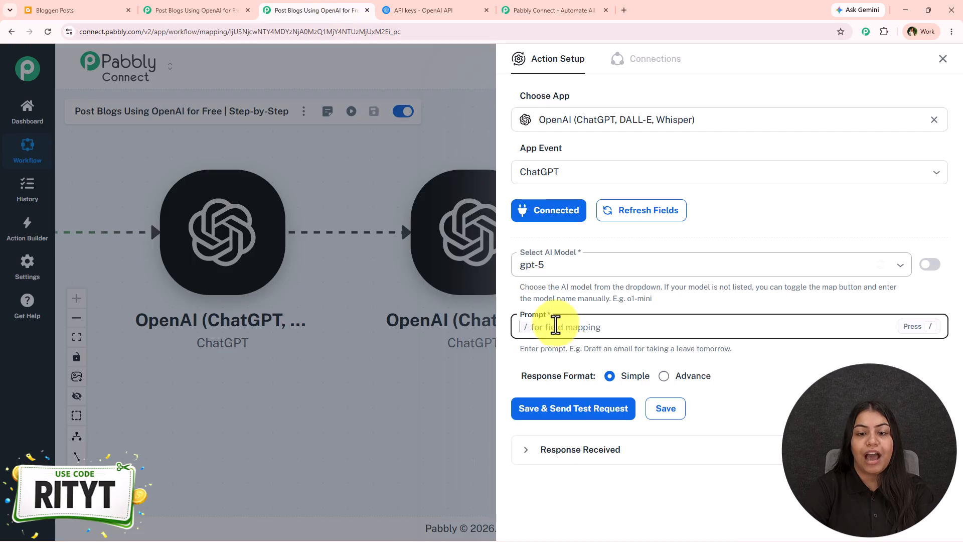
Put the prompt's Blog Title line and its Instructions section into separate paragraphs with a blank line before each
left_click(606, 345)
key("Return")
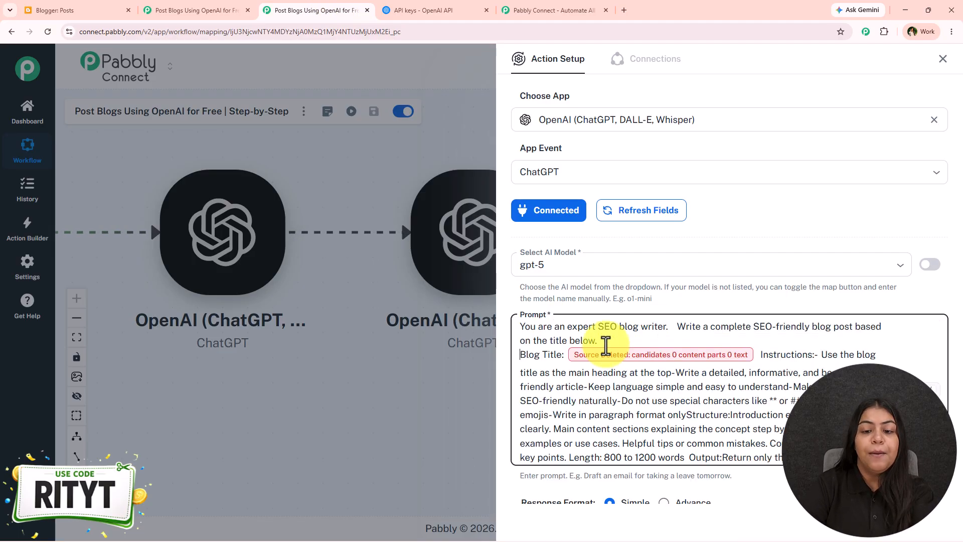
key("Return")
left_click(761, 366)
key("Return")
key("Return")
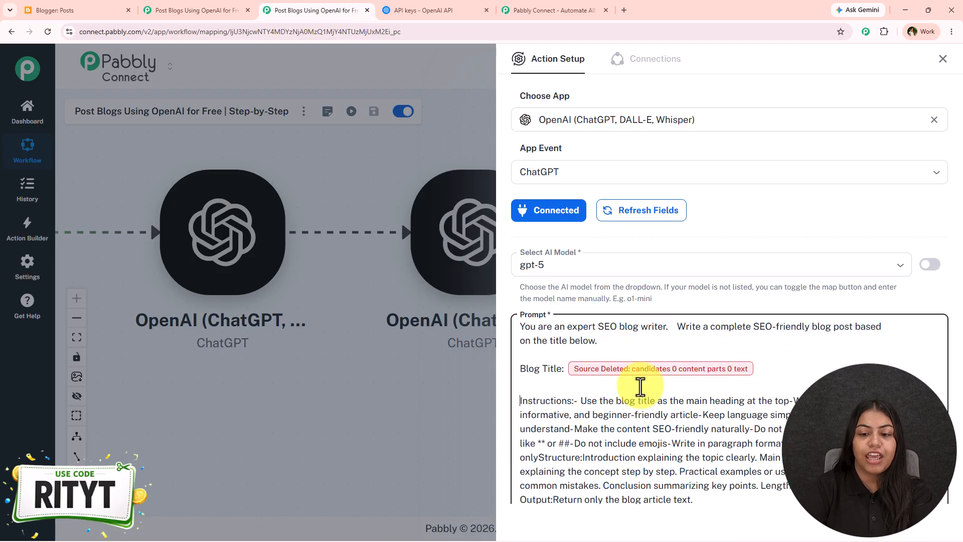
Replace the deleted-source mapping after Blog Title with "choices 0 message content" from the first ChatGPT step
left_click(665, 369)
key("BackSpace")
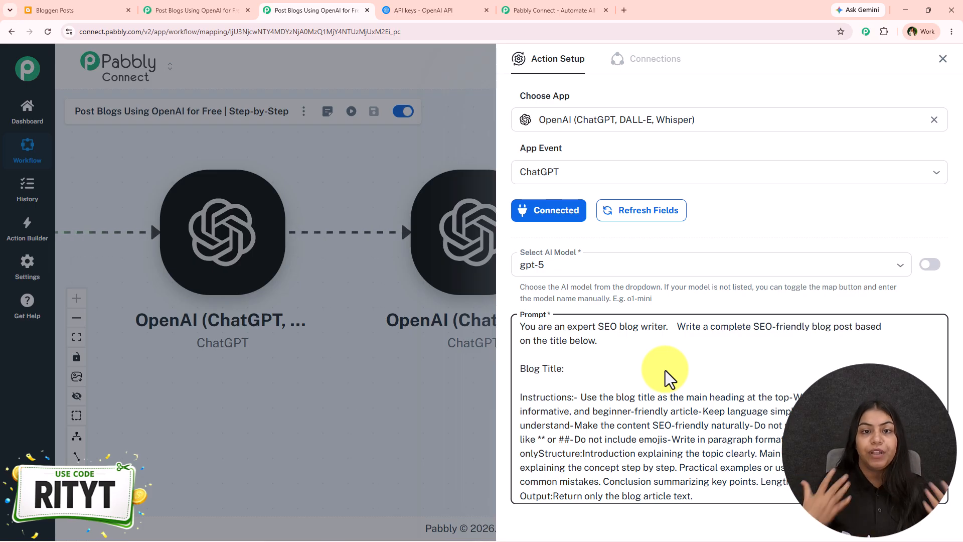
type("/t")
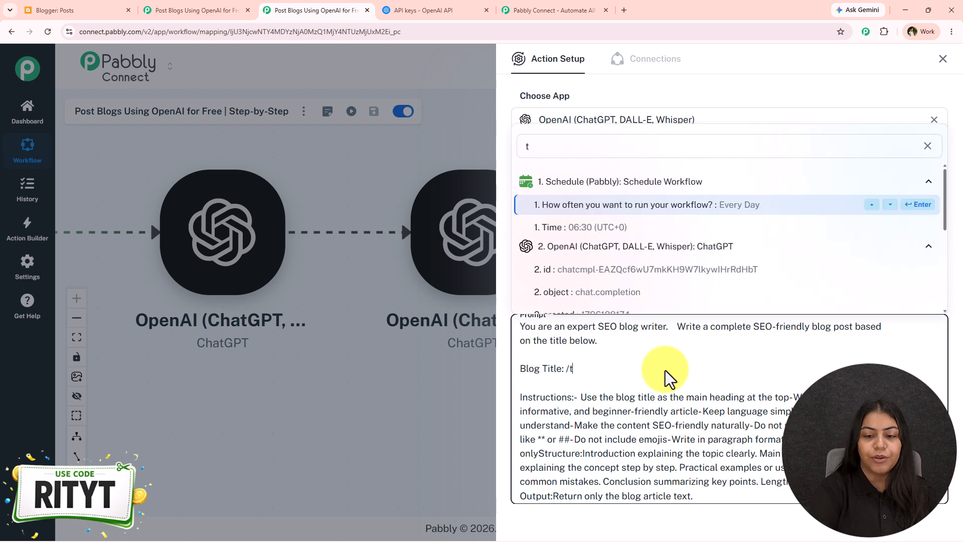
key("BackSpace")
key("BackSpace")
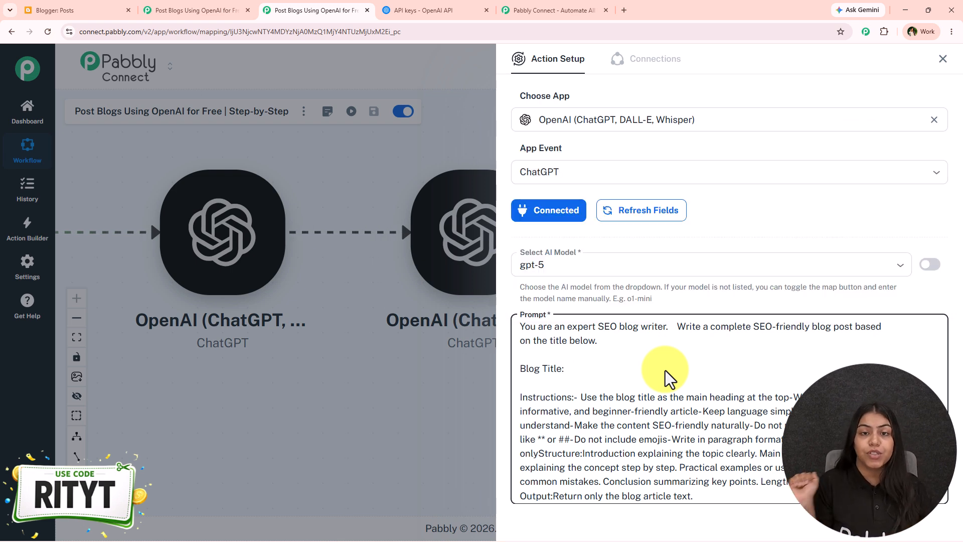
type("/")
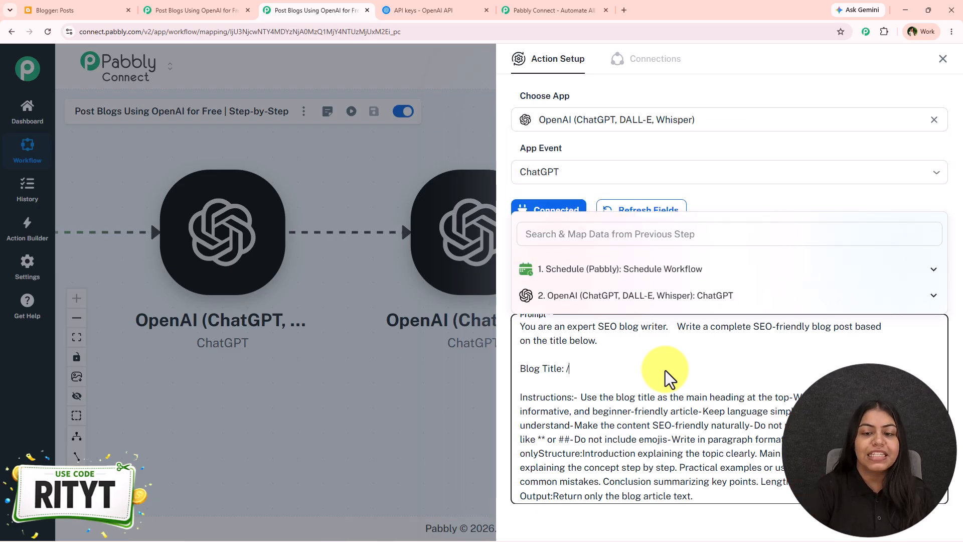
left_click(627, 296)
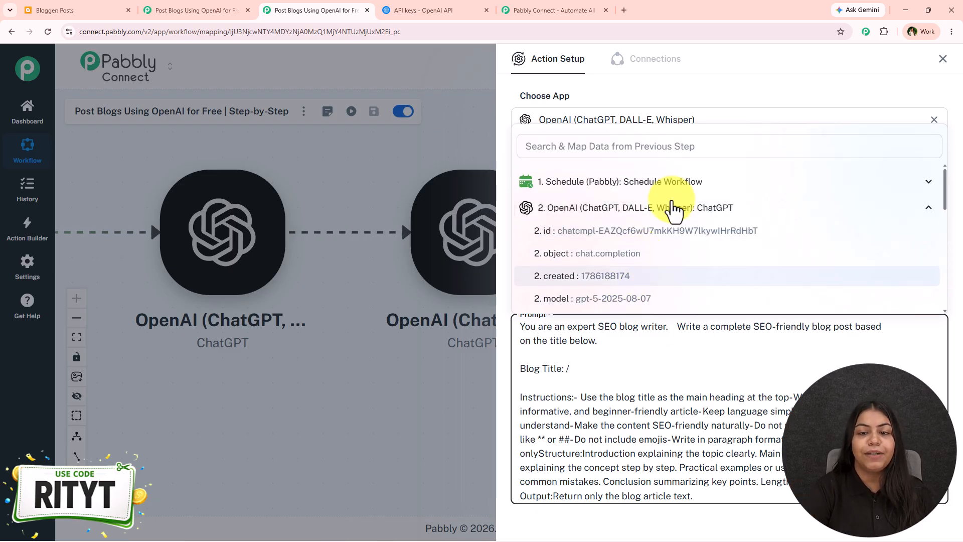
scroll(652, 236, "down", 3)
left_click(671, 215)
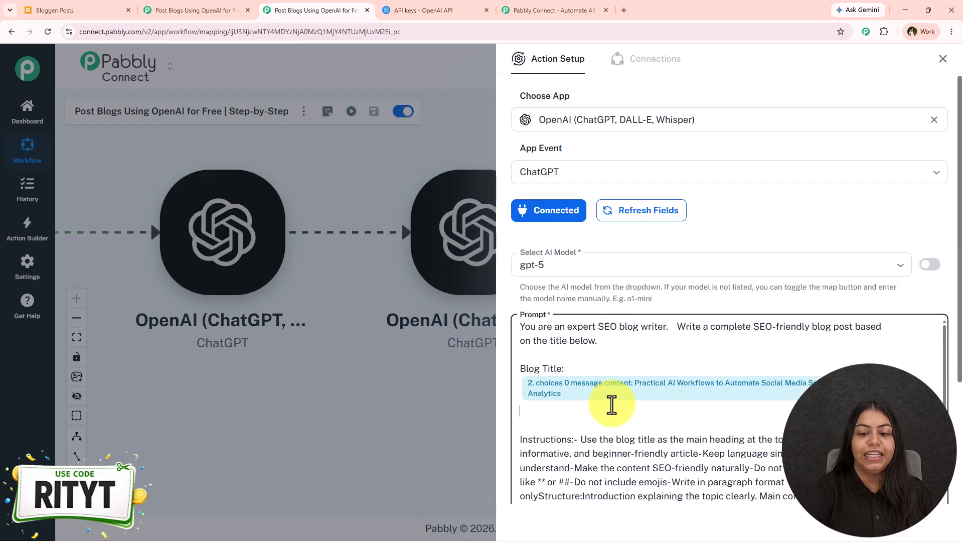
Save the second ChatGPT action with a test request, review the blog article in the response and close the setup
scroll(610, 404, "down", 5)
left_click(602, 419)
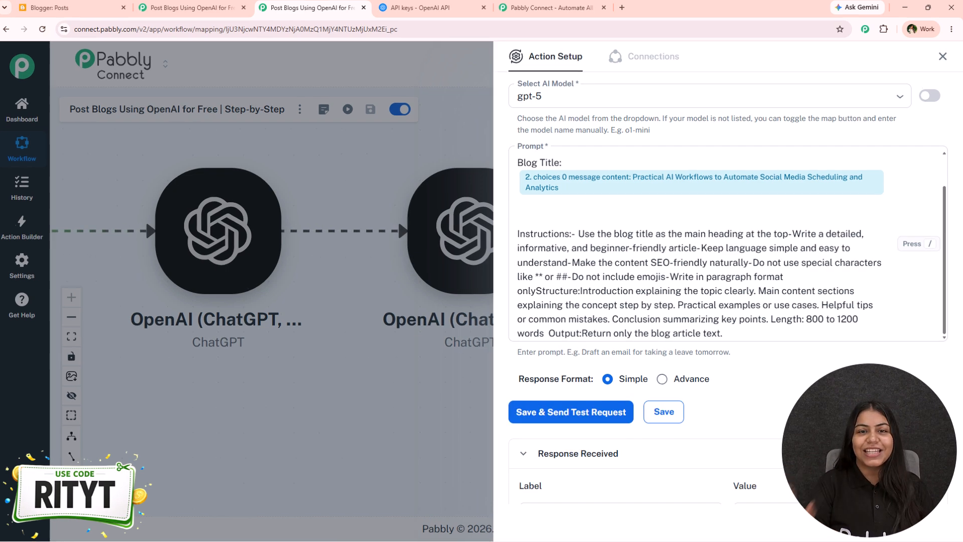
scroll(734, 433, "down", 5)
scroll(672, 435, "down", 6)
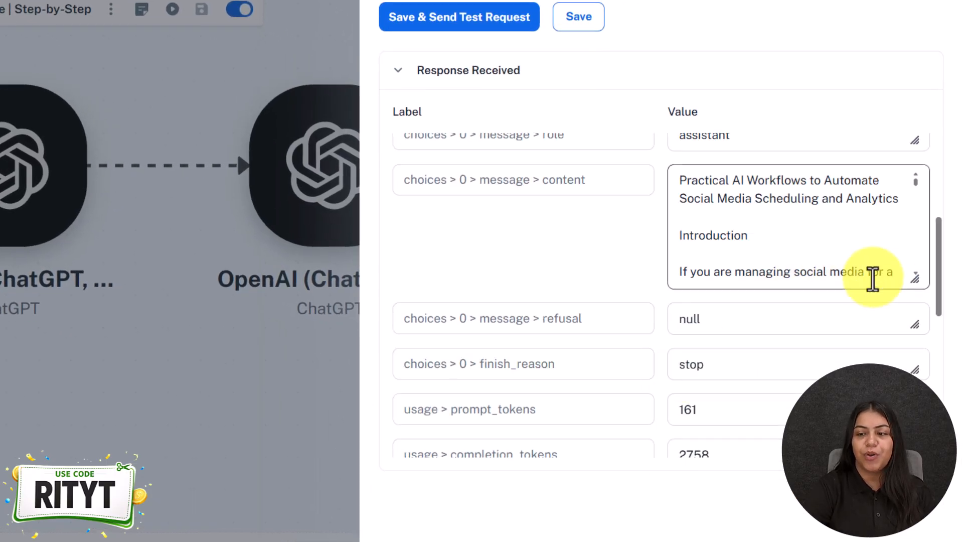
scroll(871, 351, "down", 12)
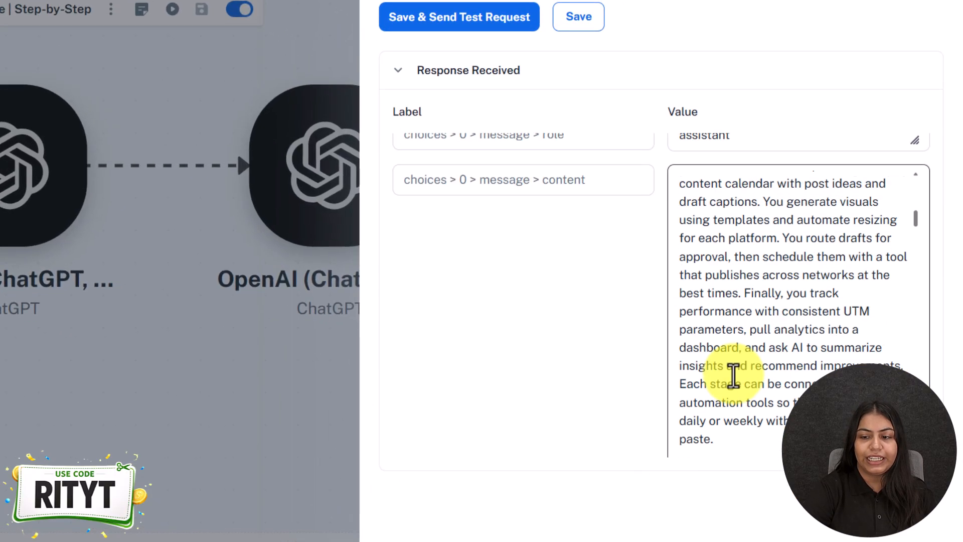
scroll(742, 371, "down", 8)
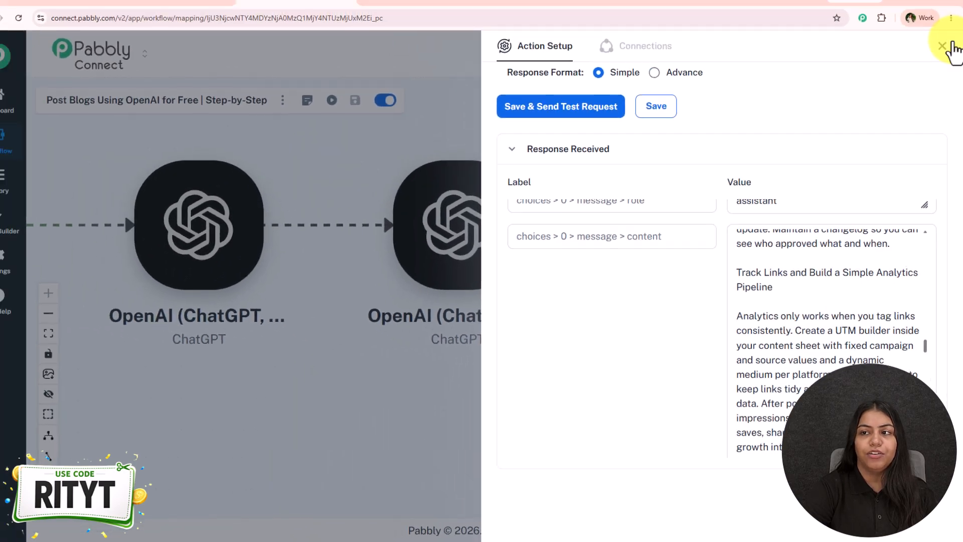
left_click(948, 45)
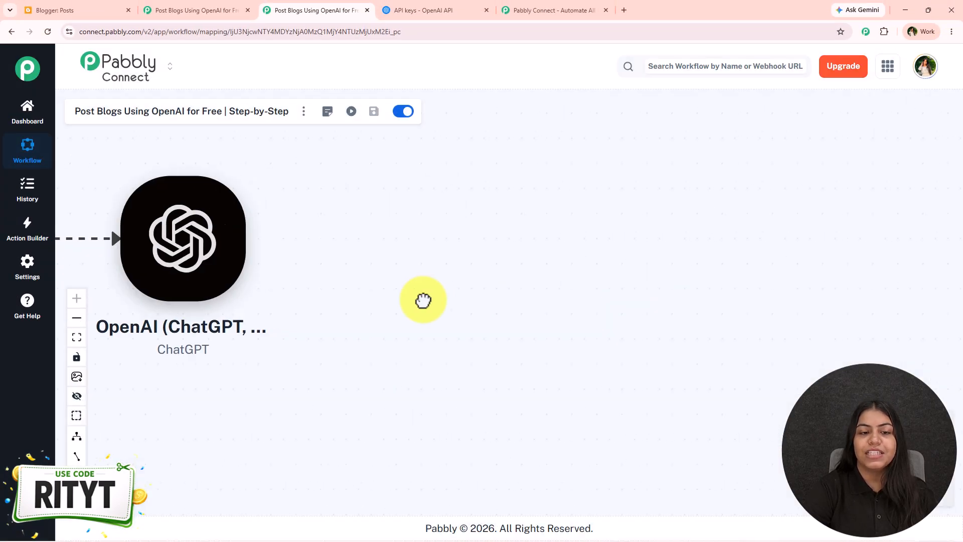
Add a Google Blogger action with the Create a Post event after the second ChatGPT step and choose to add a new connection
left_click(298, 264)
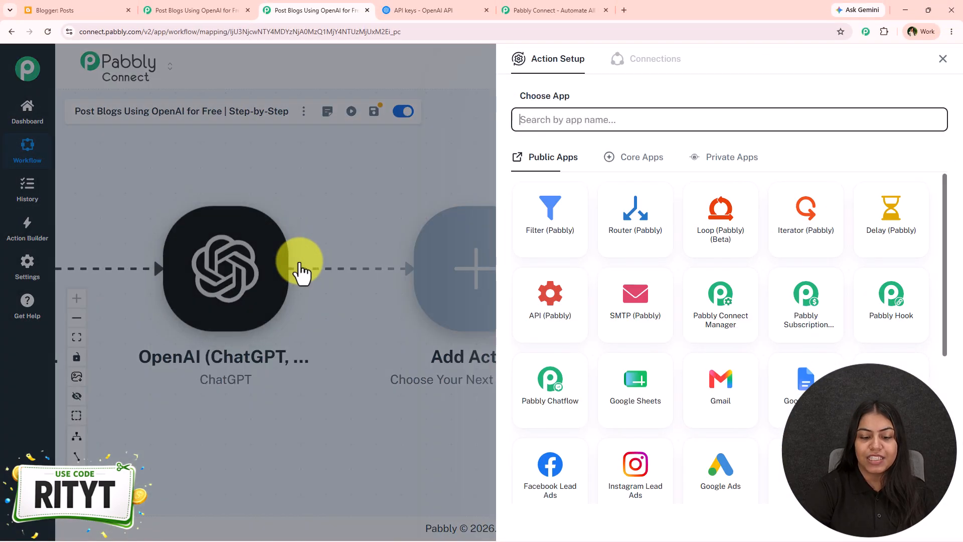
type("Blogger")
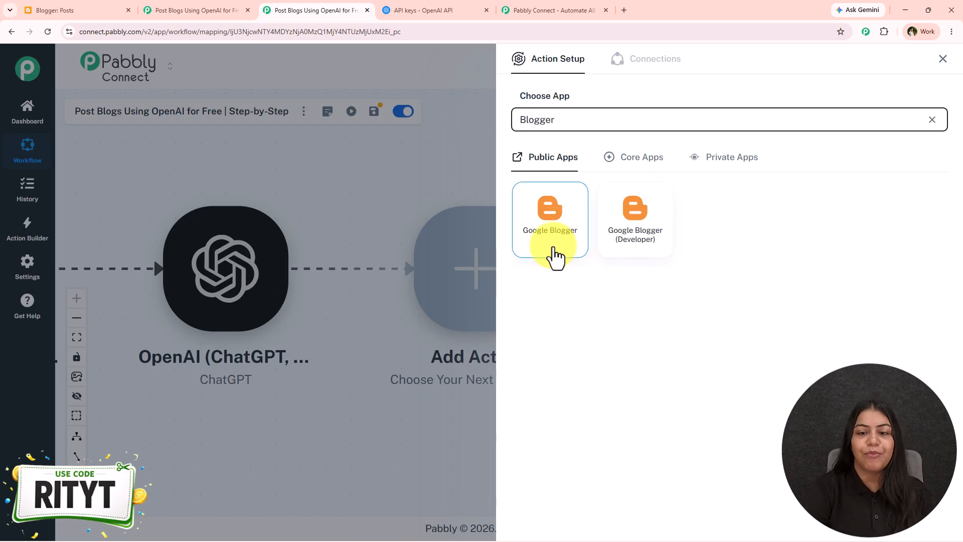
left_click(555, 257)
left_click(604, 178)
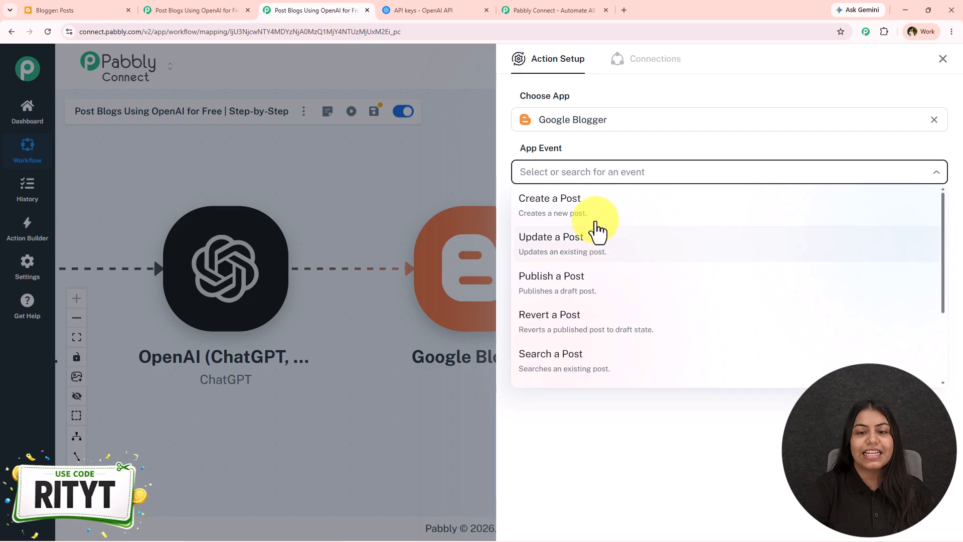
left_click(595, 216)
left_click(555, 225)
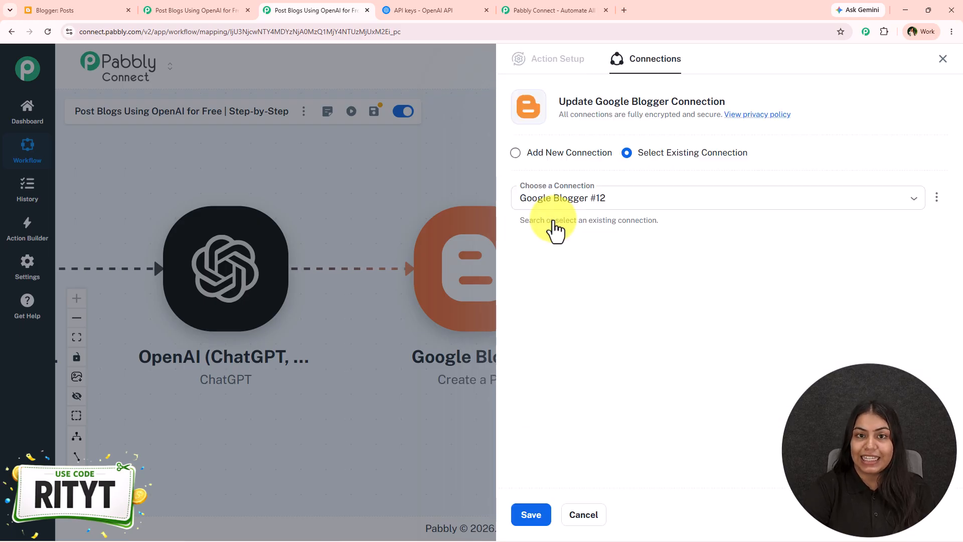
left_click(554, 153)
left_click(580, 290)
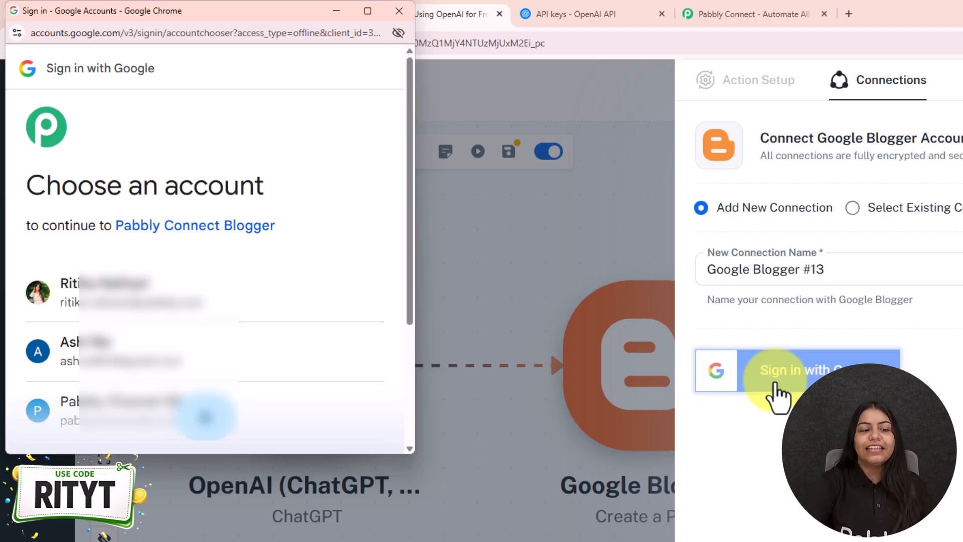
left_click(318, 350)
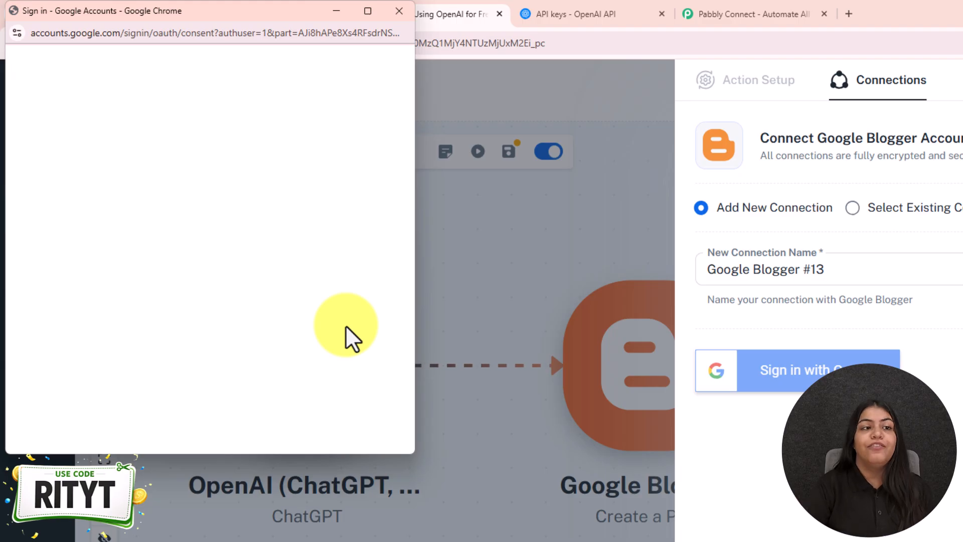
left_click(399, 10)
Authorize the new Google Blogger connection by signing in with the blog owner's Google account and granting access
left_click(824, 370)
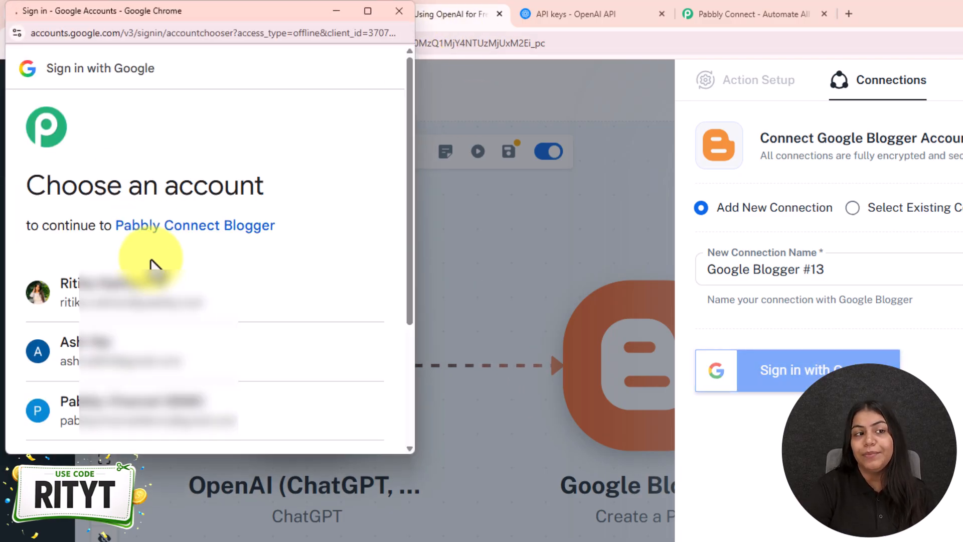
left_click(143, 361)
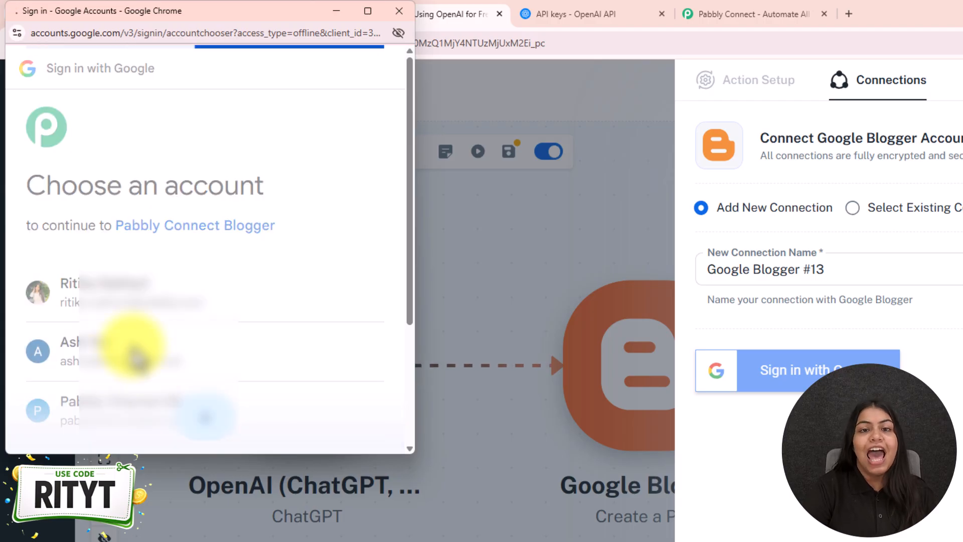
scroll(239, 361, "down", 5)
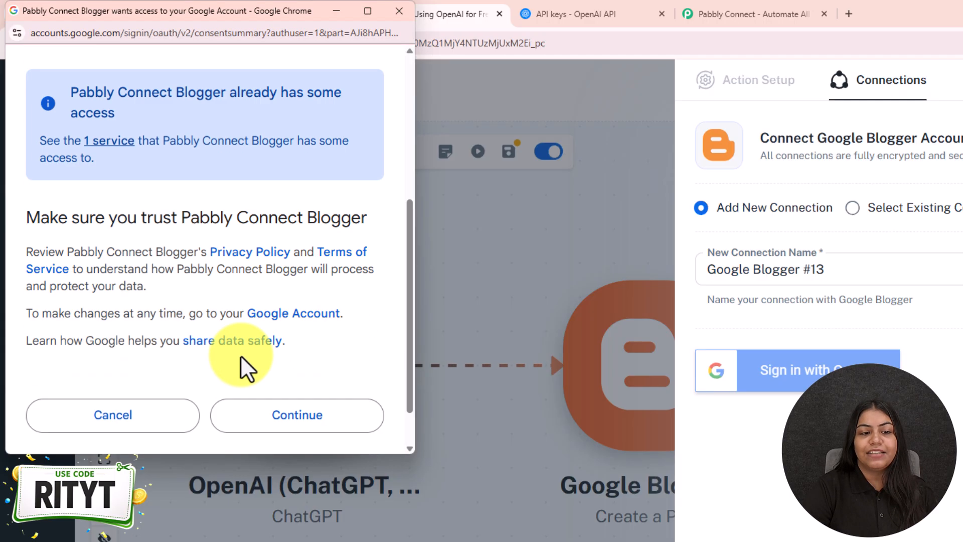
scroll(239, 355, "down", 2)
left_click(292, 365)
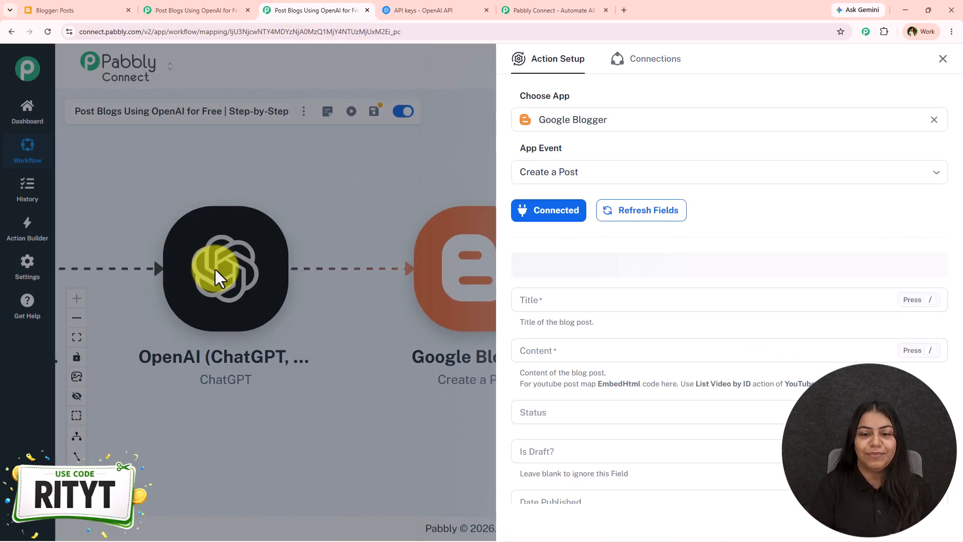
Select pabbly as the Blog ID and map the Title to "choices 0 message content" from the first ChatGPT step
left_click(555, 260)
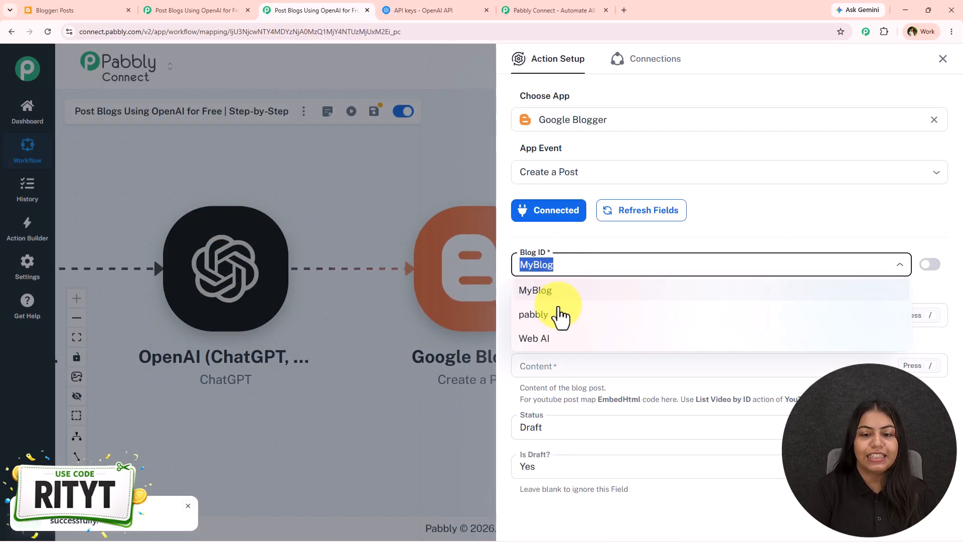
left_click(559, 315)
scroll(571, 305, "down", 1)
scroll(570, 305, "down", 2)
left_click(579, 215)
type("/")
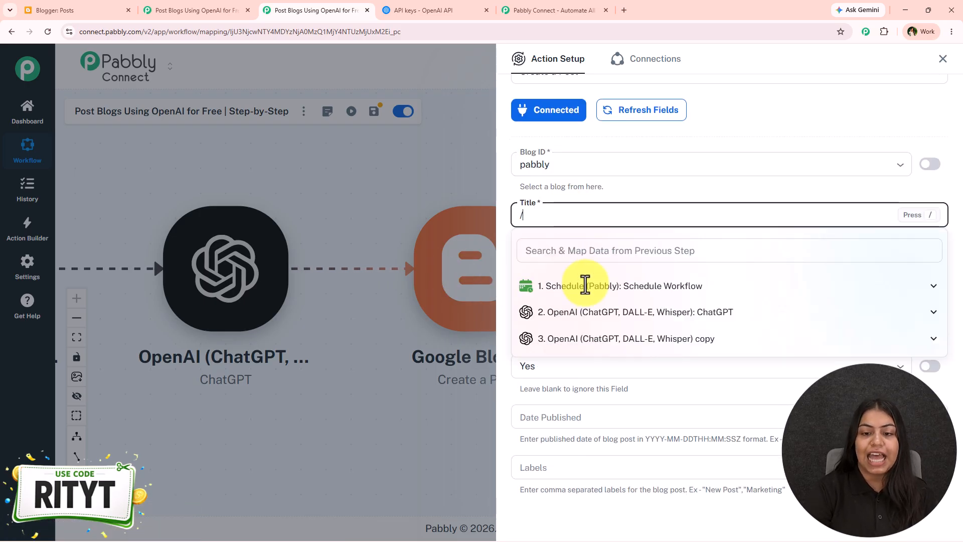
left_click(607, 321)
scroll(624, 369, "down", 1)
left_click(622, 377)
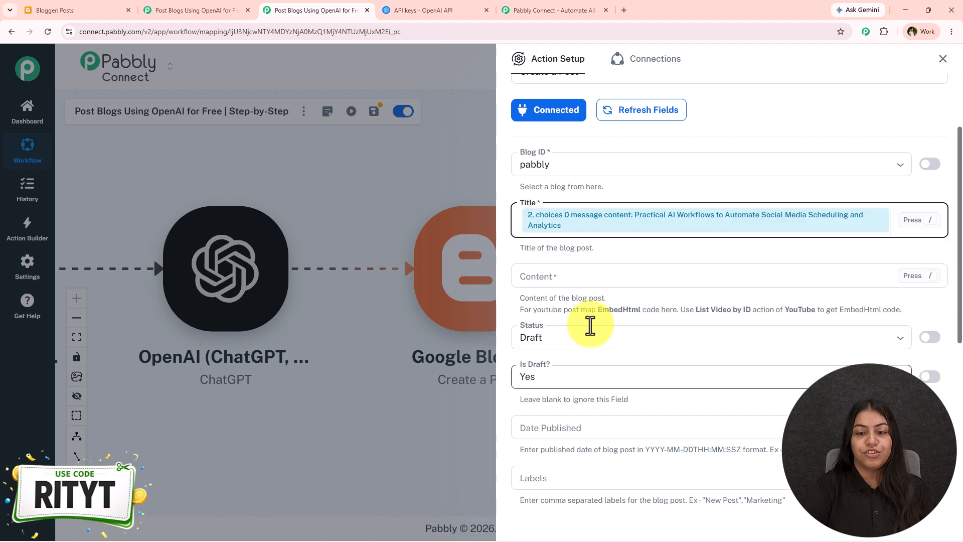
Map the post's Content to "choices 0 message content" from the second ChatGPT step
left_click(557, 270)
type("/")
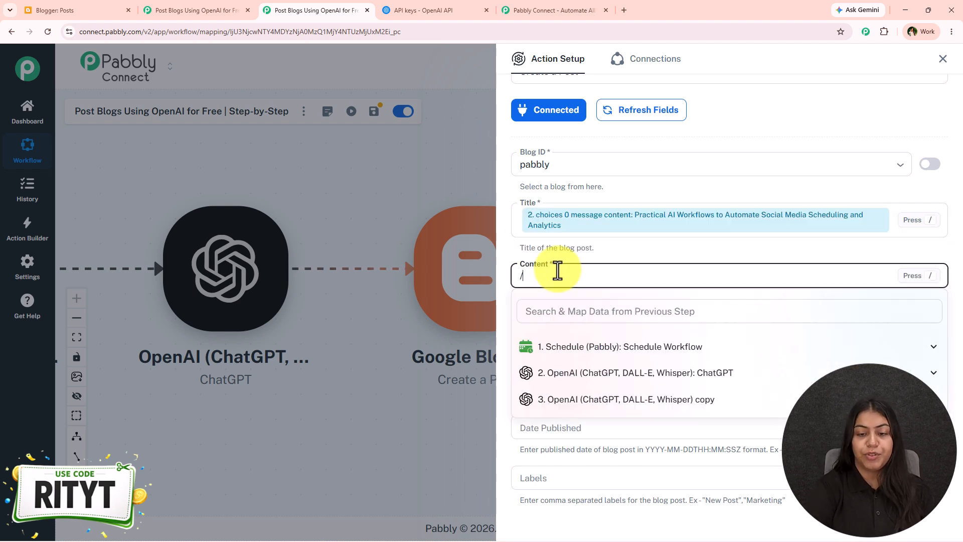
left_click(582, 399)
scroll(678, 409, "down", 3)
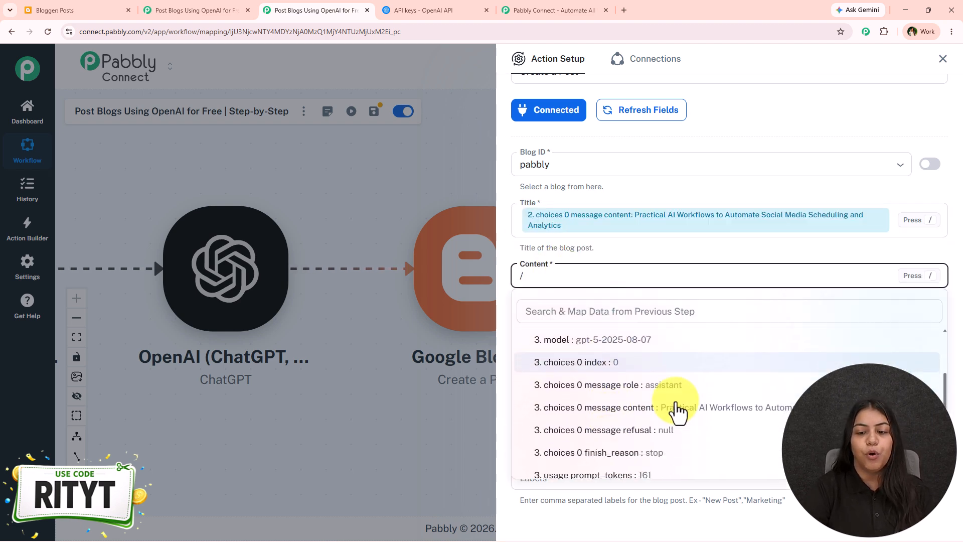
left_click(701, 411)
Review the post's Status choices, draft setting and optional publishing fields, looking at the existing draft in Blogger for reference
scroll(627, 266, "down", 4)
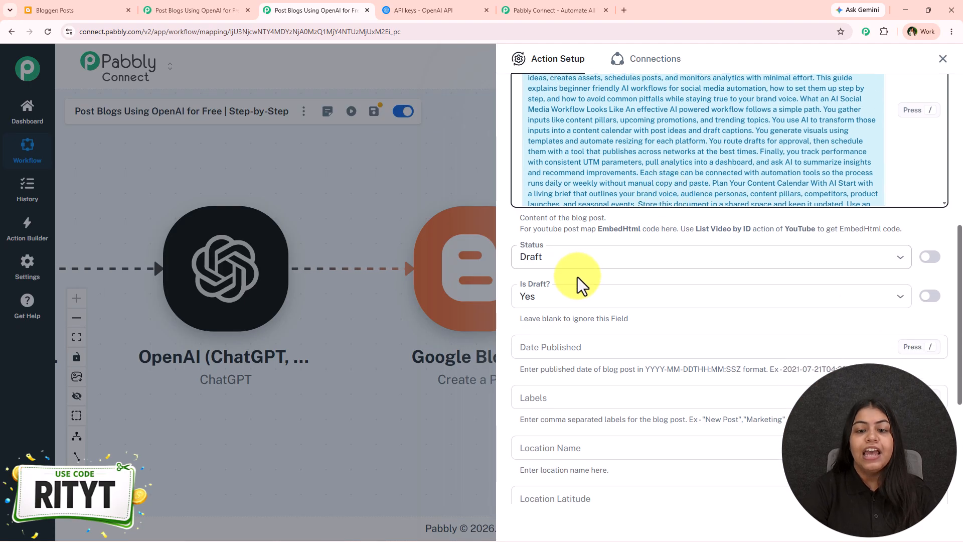
left_click(567, 253)
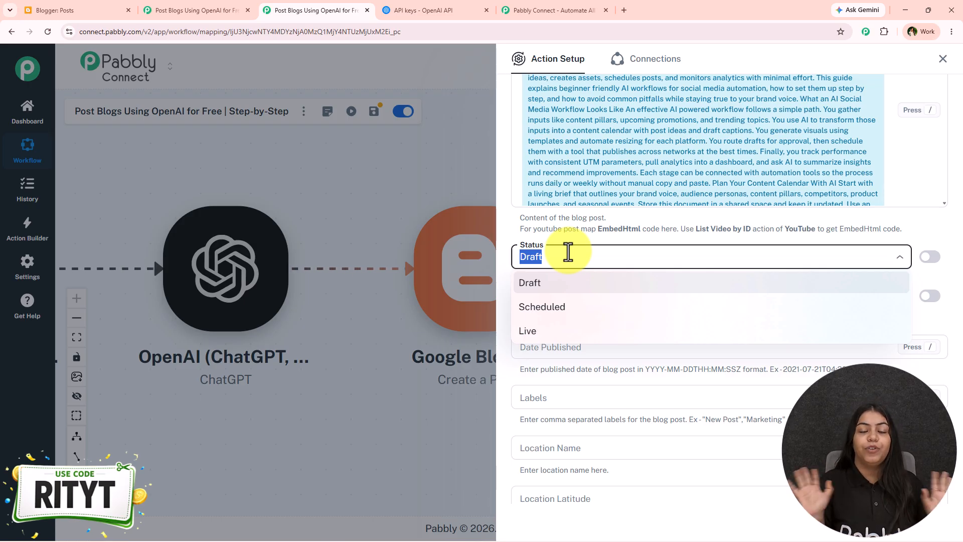
left_click(85, 9)
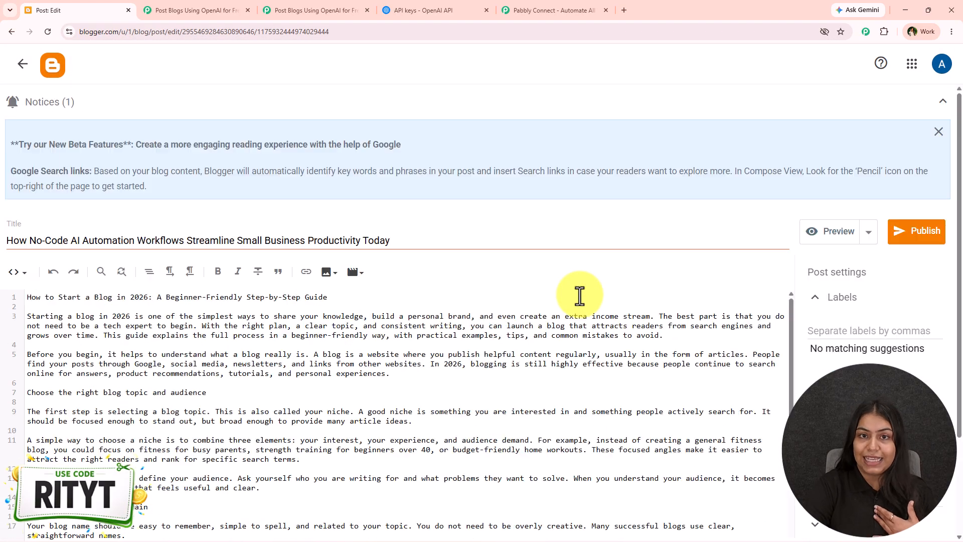
left_click(288, 10)
left_click(563, 256)
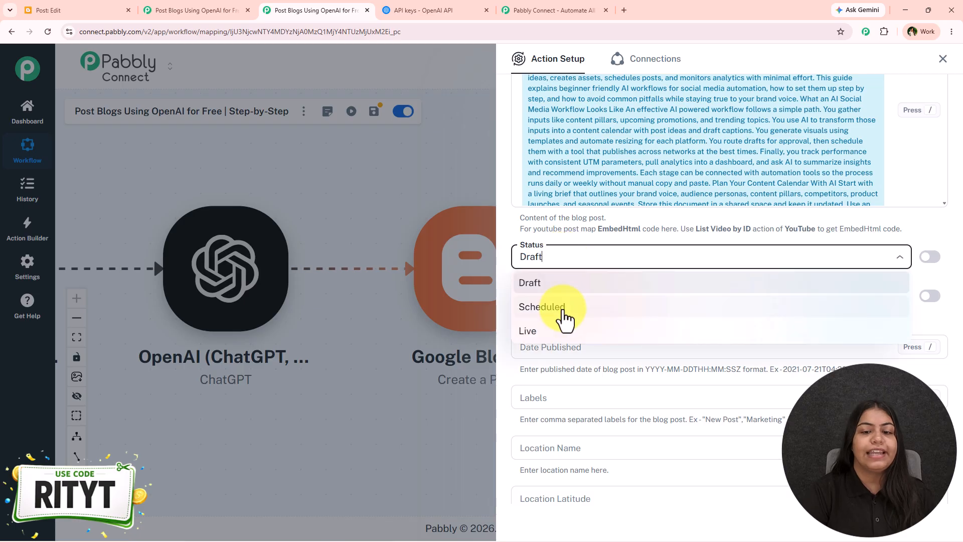
left_click(569, 251)
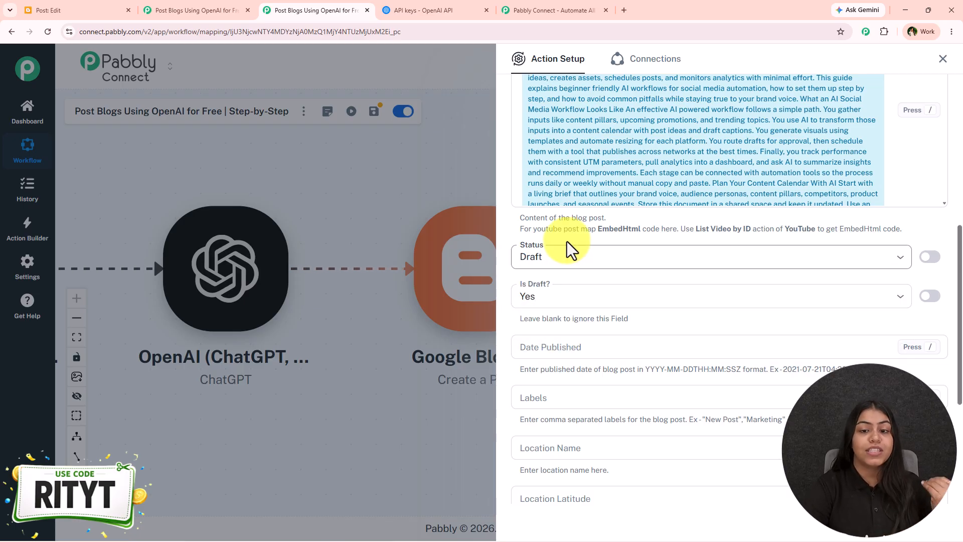
left_click(569, 290)
left_click(593, 256)
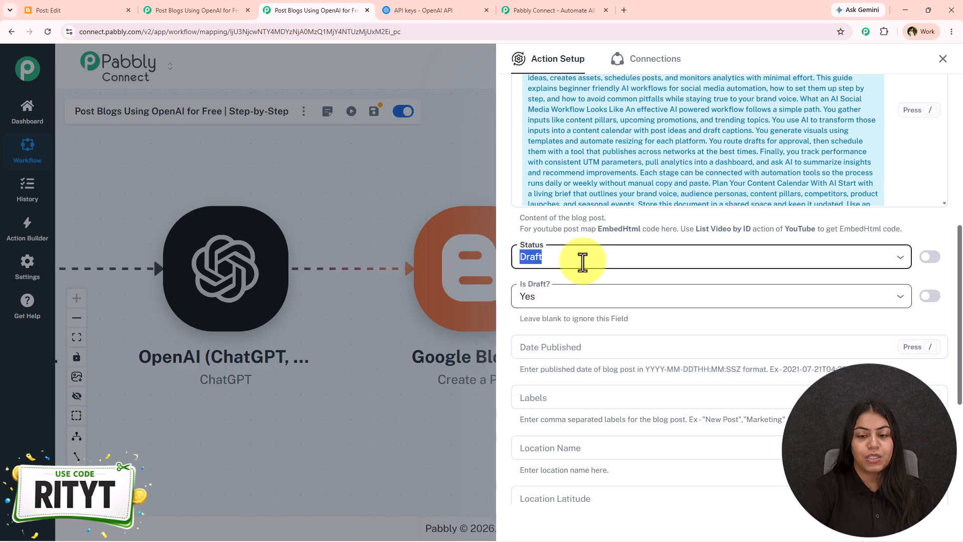
scroll(581, 271, "down", 4)
left_click(609, 148)
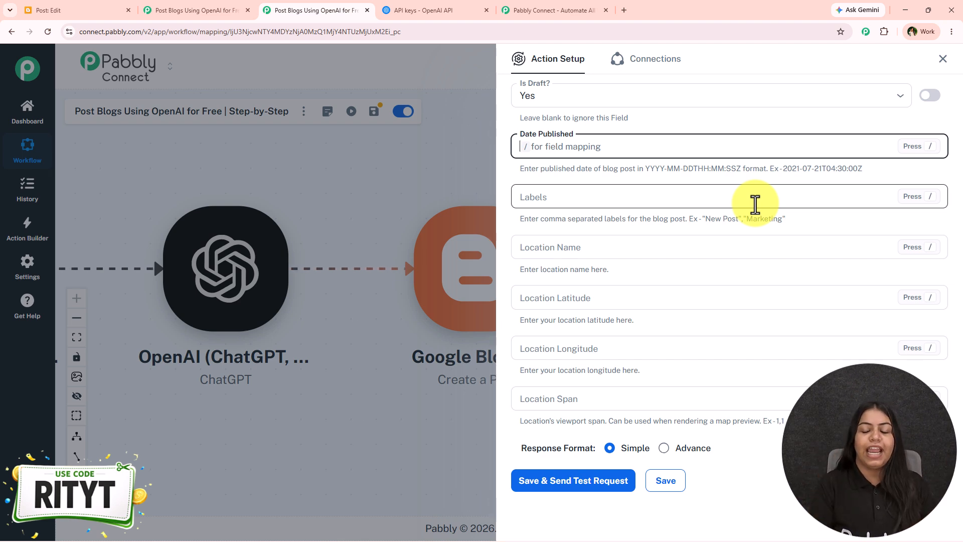
Save the Google Blogger action with a test request, review the response and close the setup
left_click(618, 485)
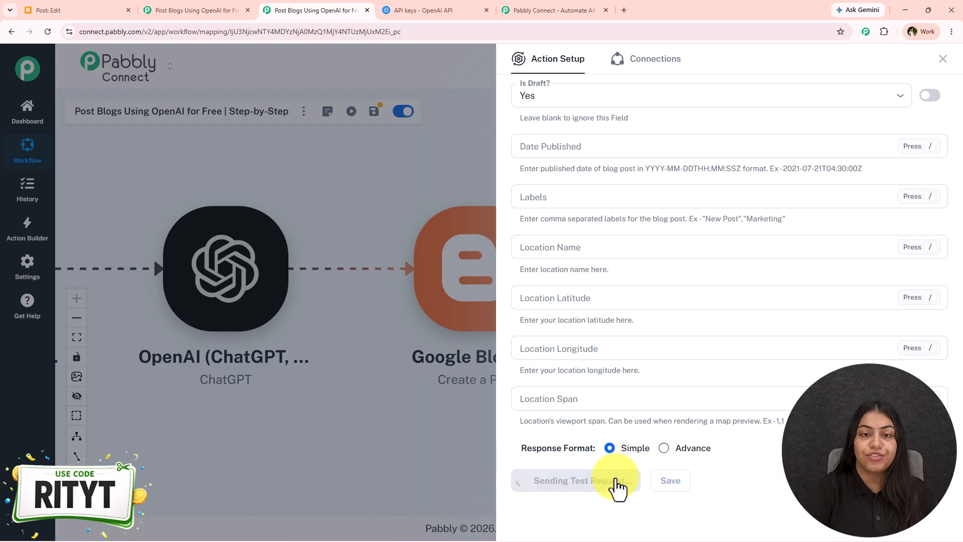
scroll(701, 370, "down", 5)
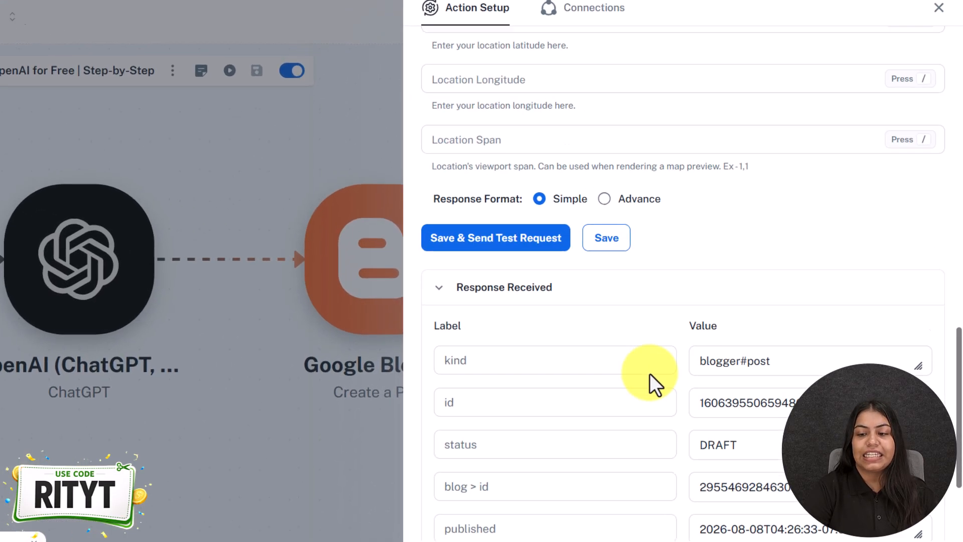
scroll(654, 385, "down", 3)
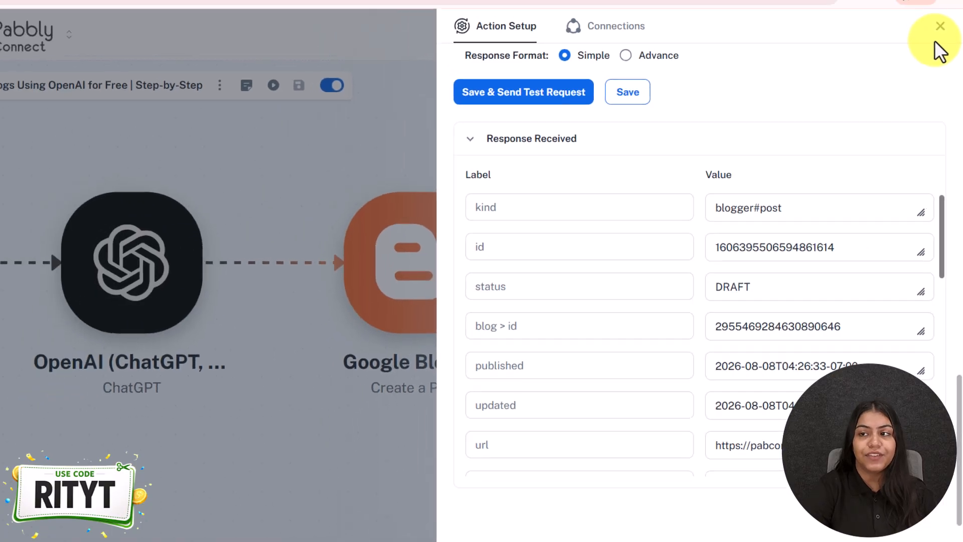
left_click(938, 7)
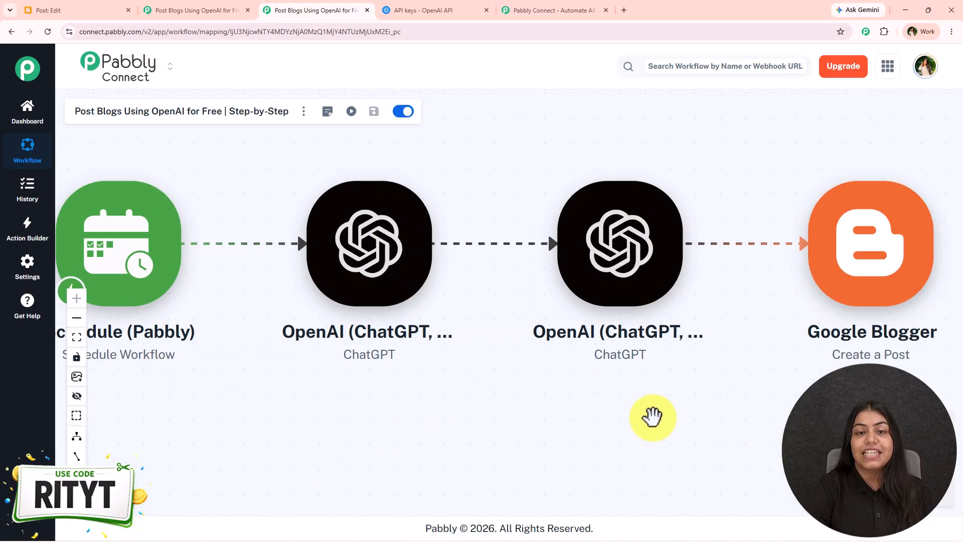
Switch to Blogger, refresh the posts list, read through the newest draft, and return to the Pabbly Connect workflow
left_click(65, 13)
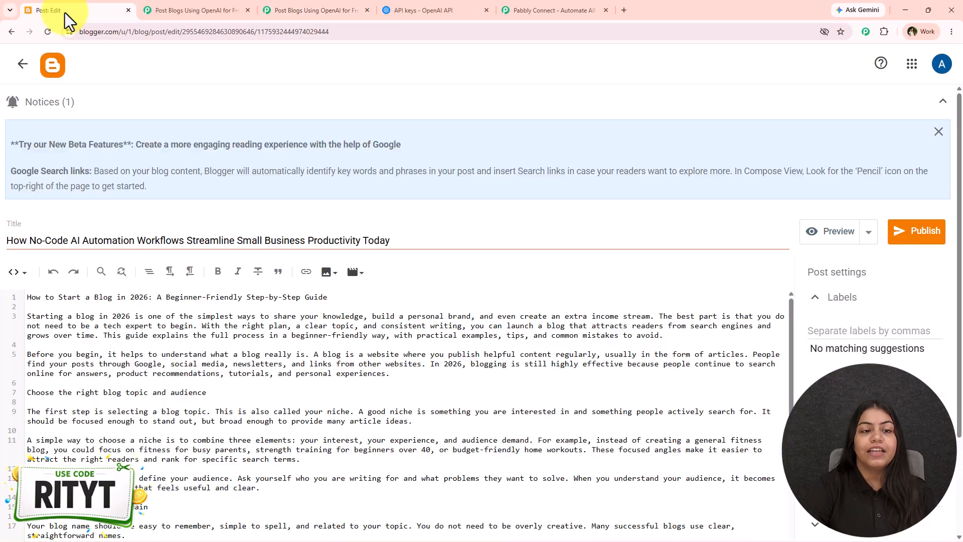
left_click(23, 64)
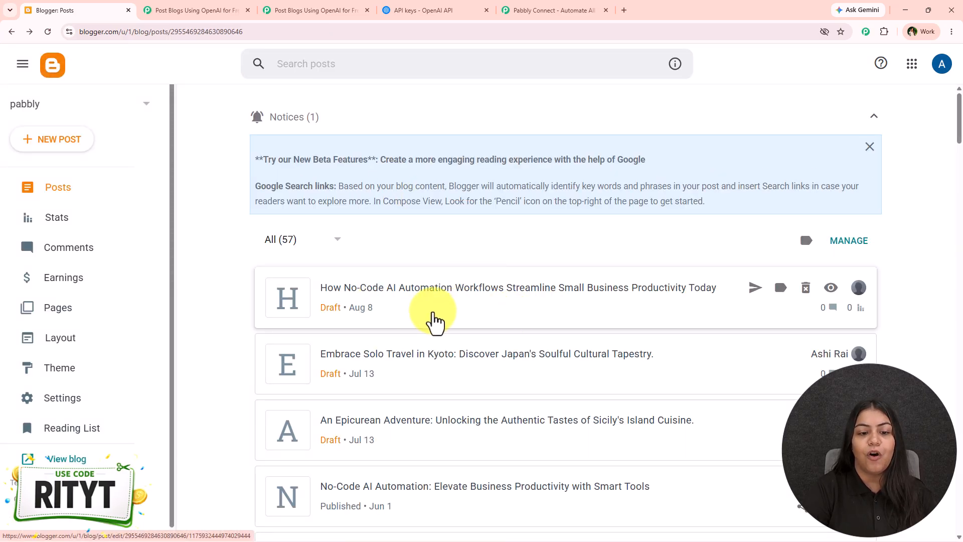
left_click(42, 38)
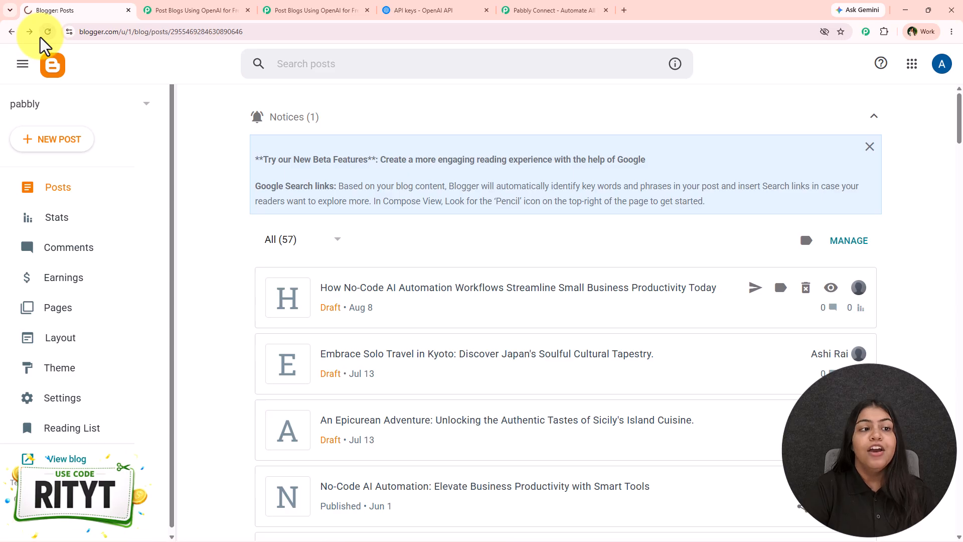
left_click(412, 315)
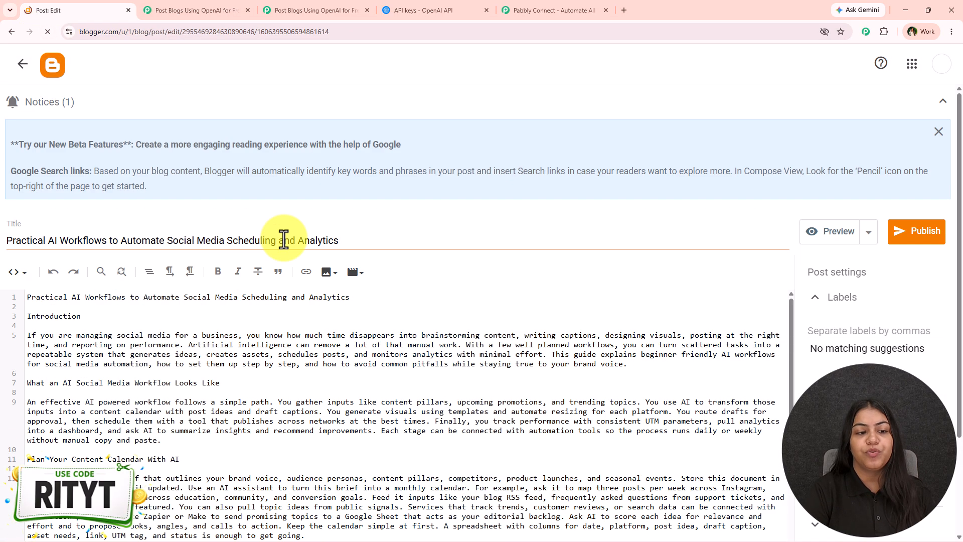
scroll(284, 319, "down", 10)
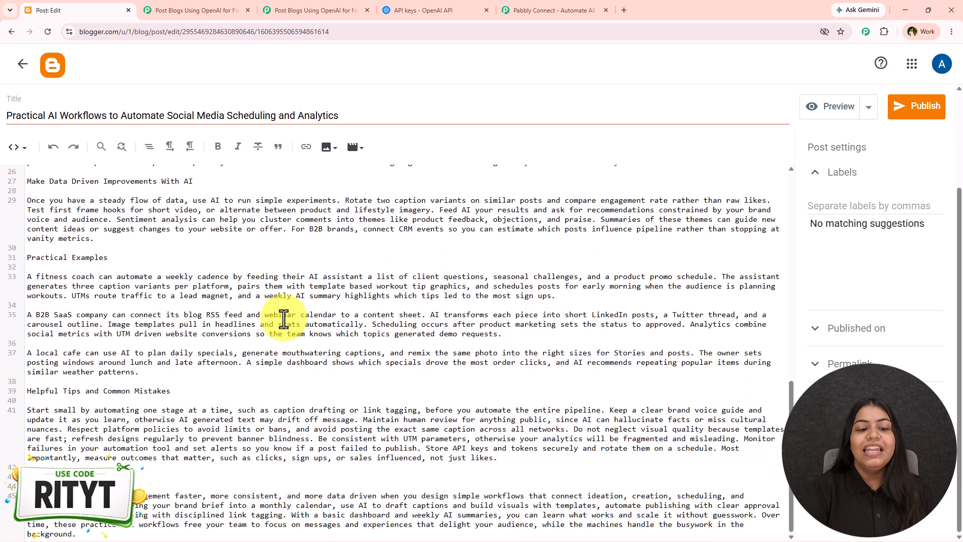
left_click(350, 9)
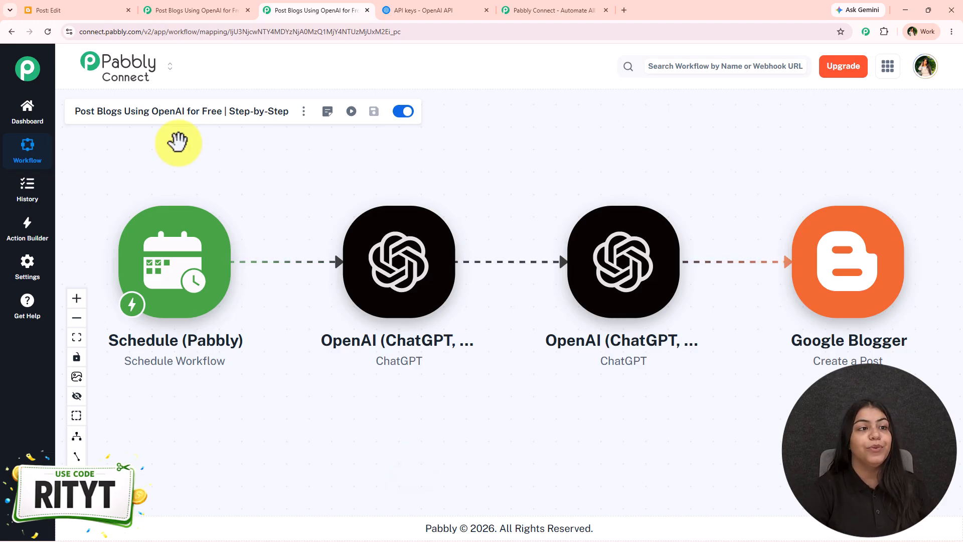
left_click(48, 10)
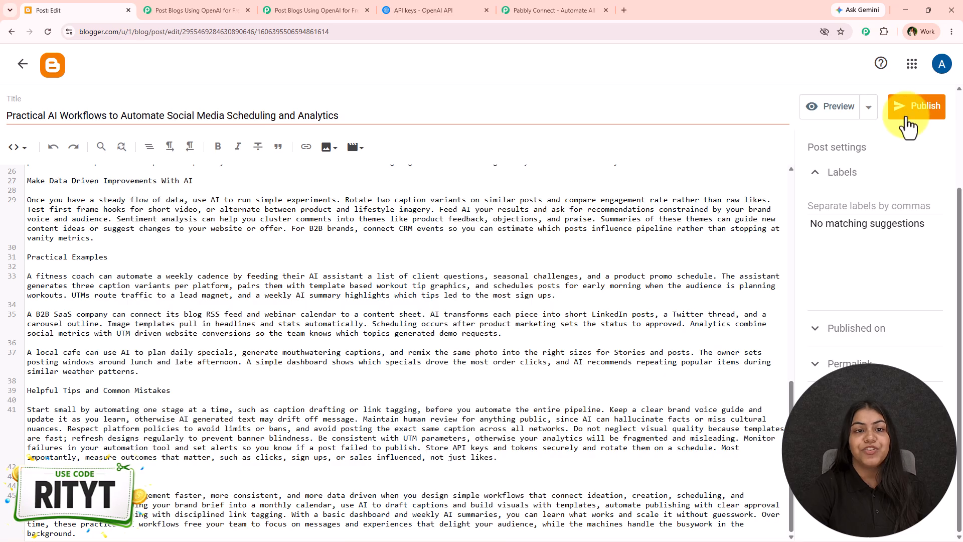
left_click(344, 9)
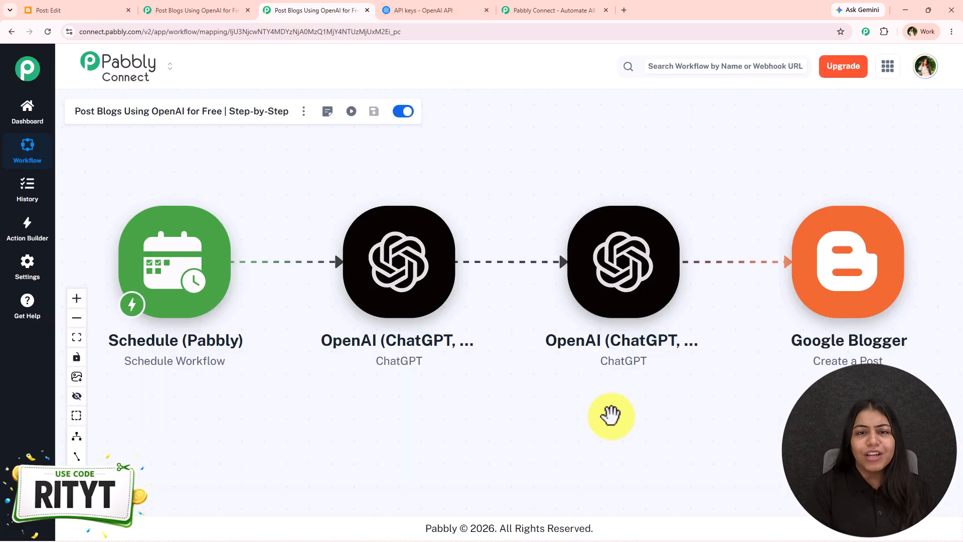